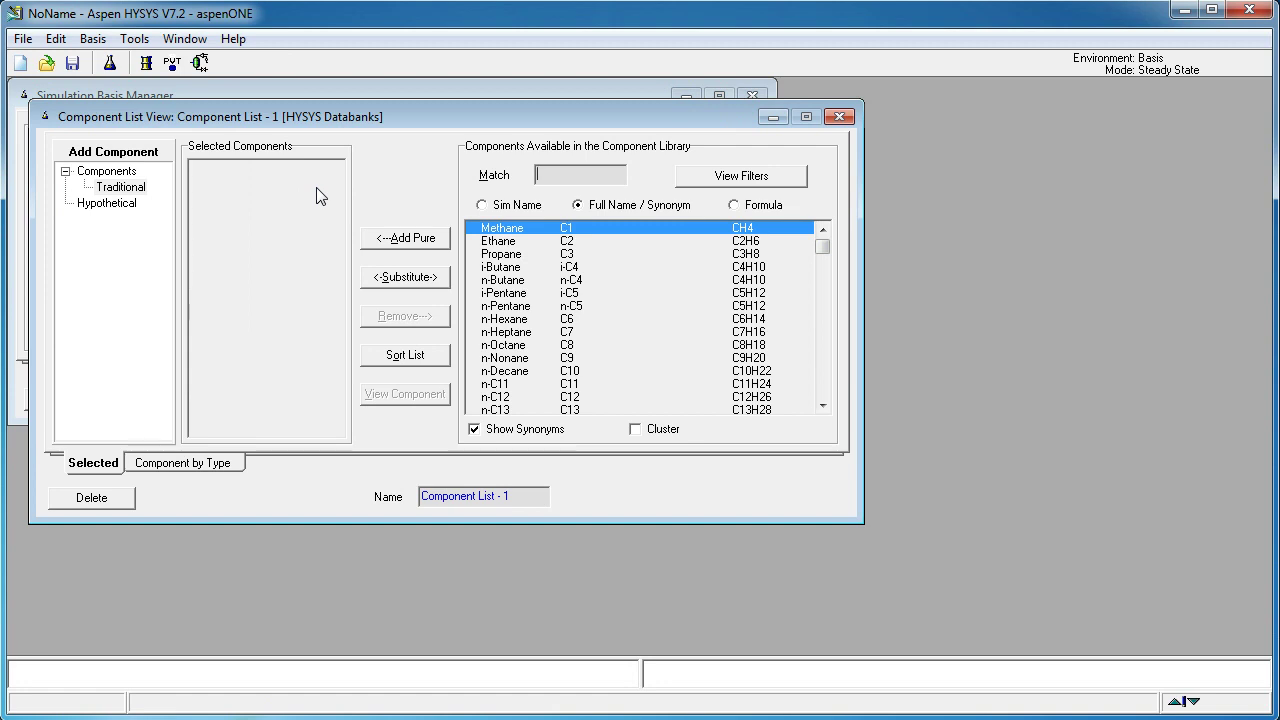
Add methane, oxygen, nitrogen, water and CO2 to the component list and close the list.
type("methane")
key("Return")
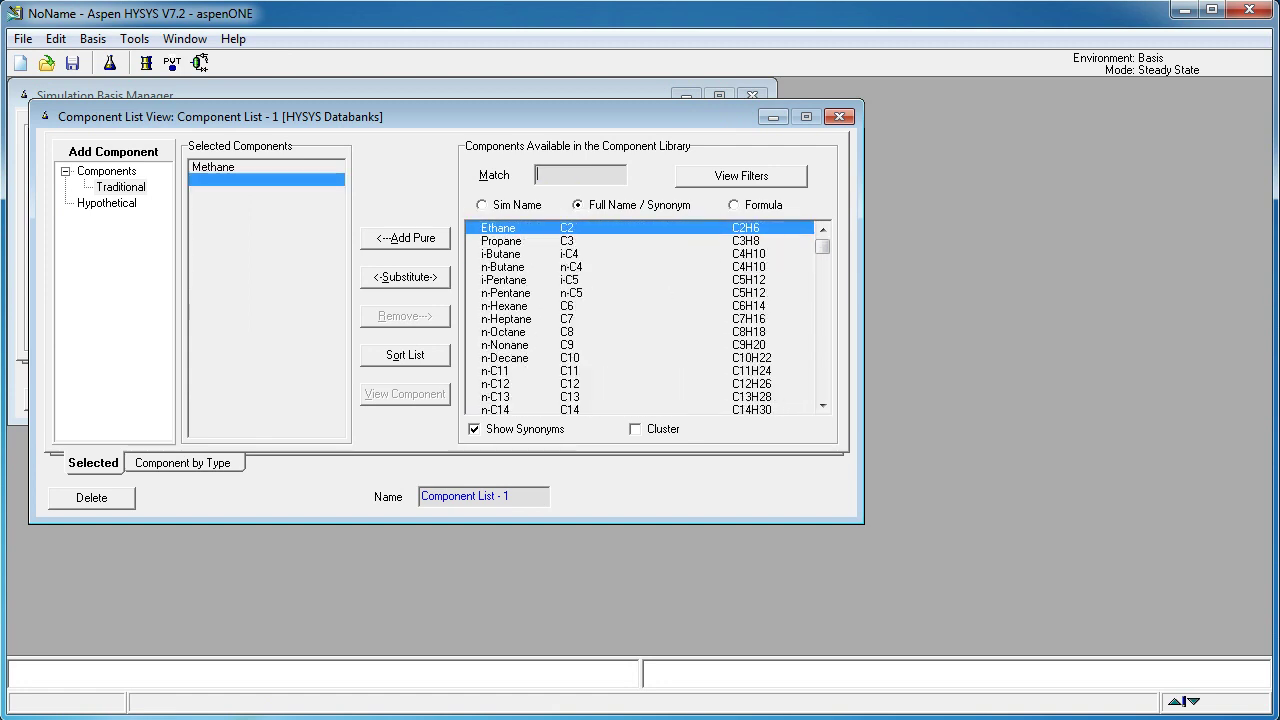
type("oxygen")
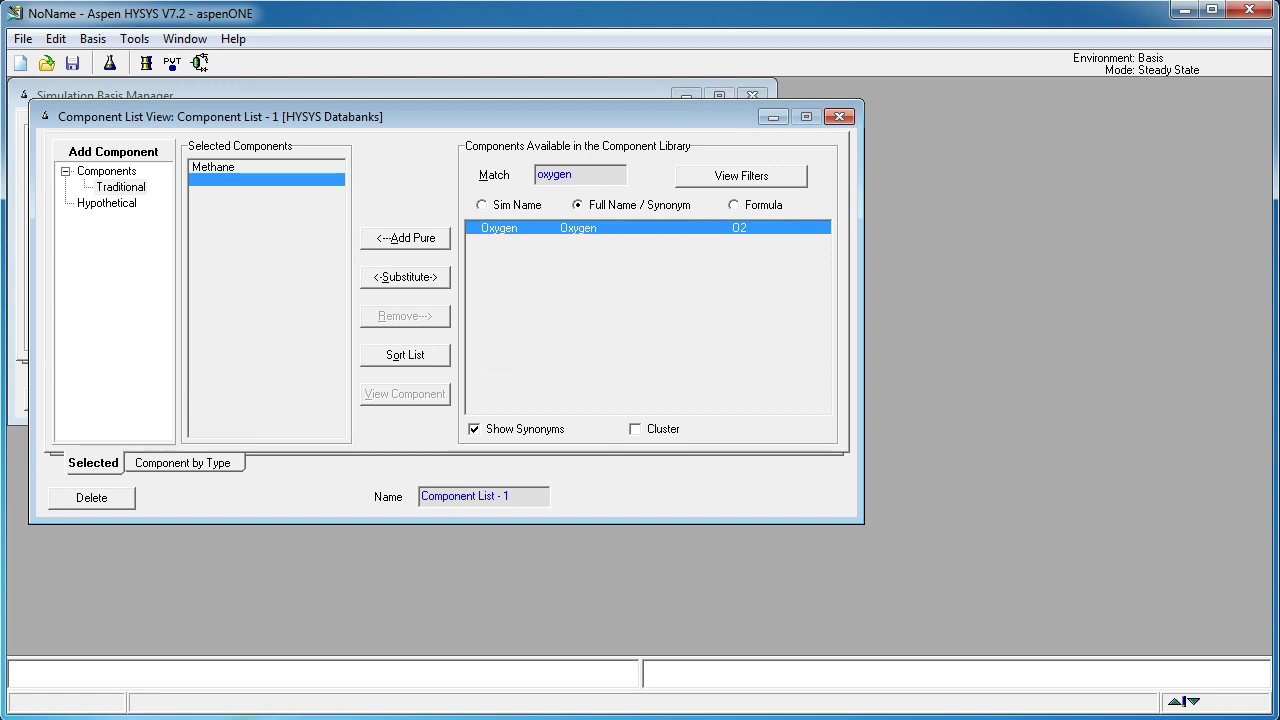
key("Return")
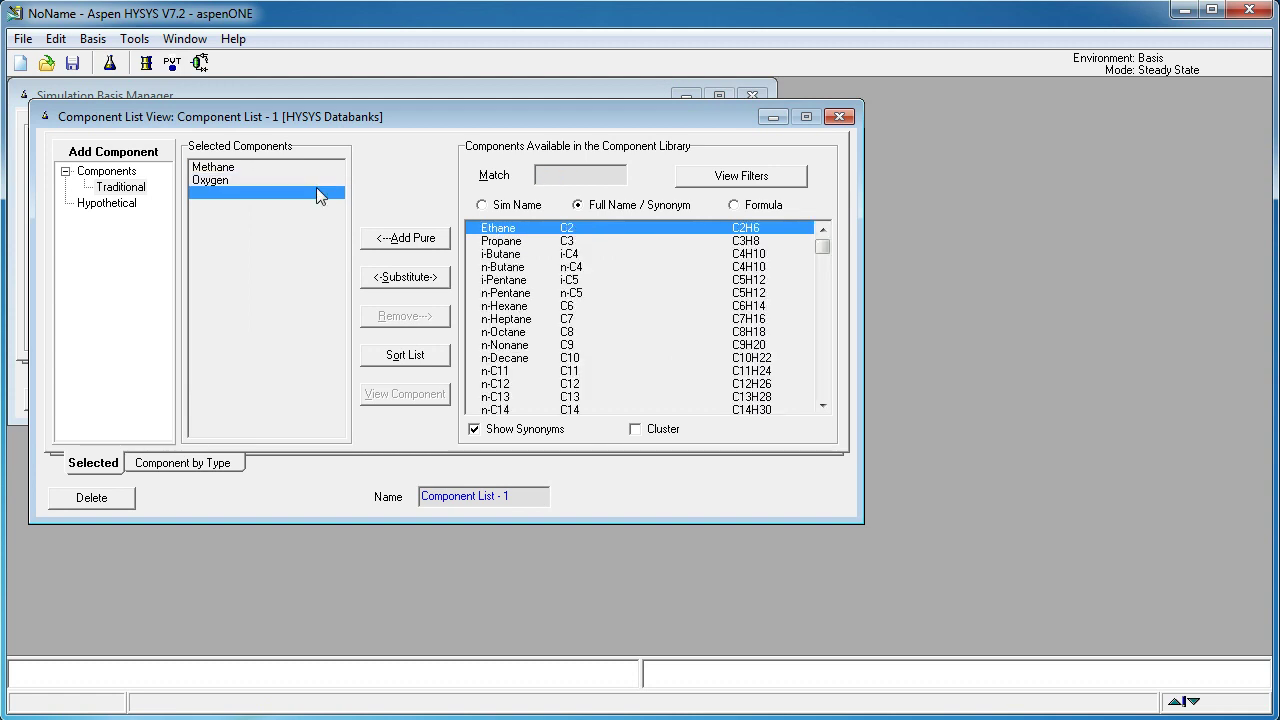
type("nitroge")
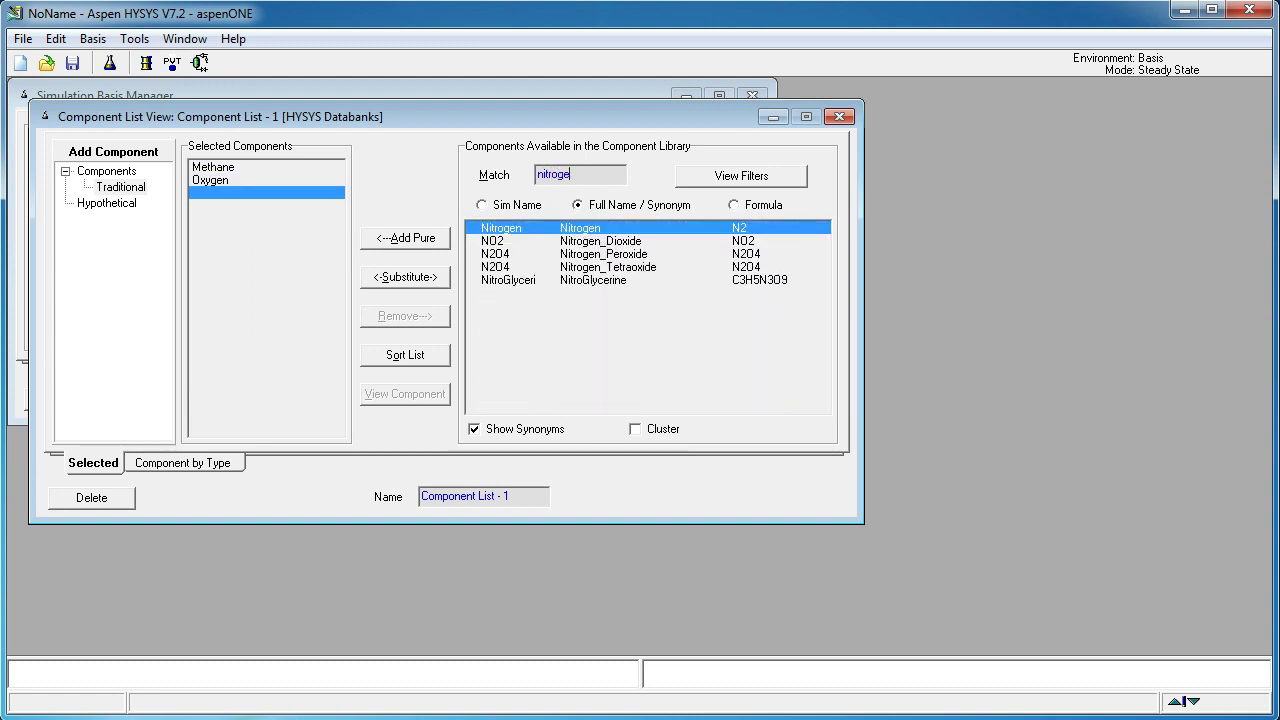
key("Return")
type("water")
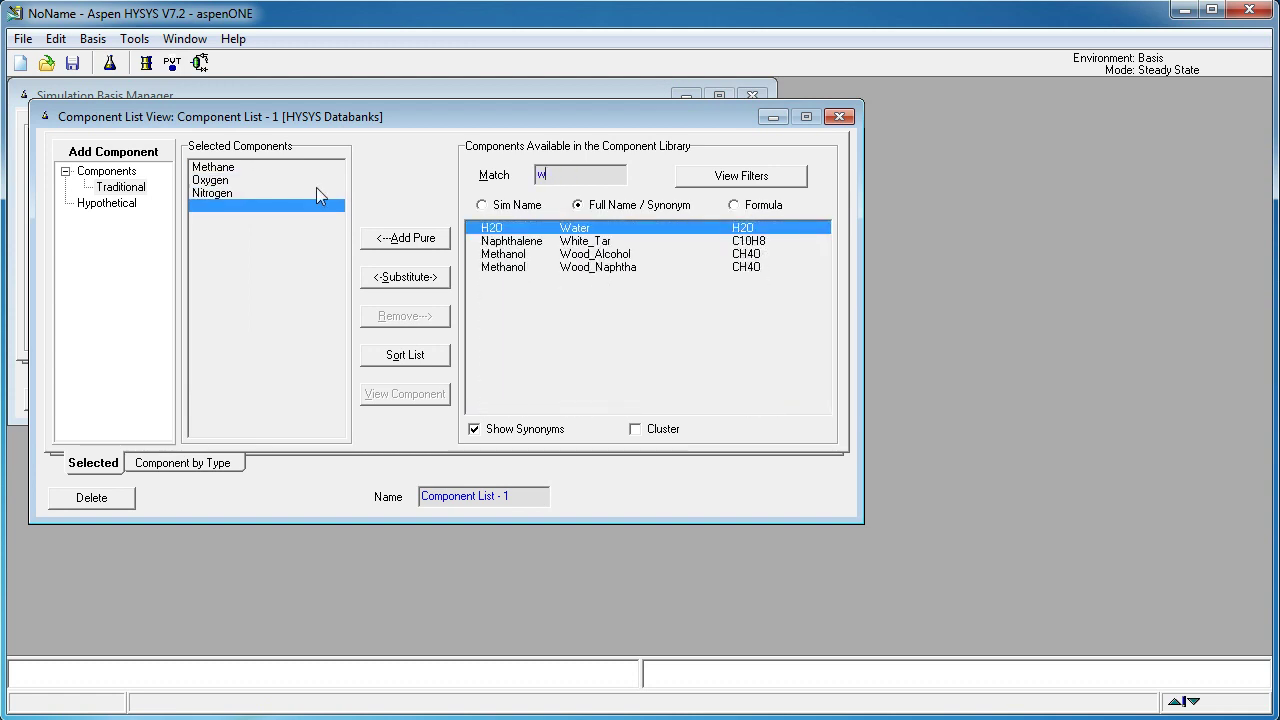
key("Return")
type("co2")
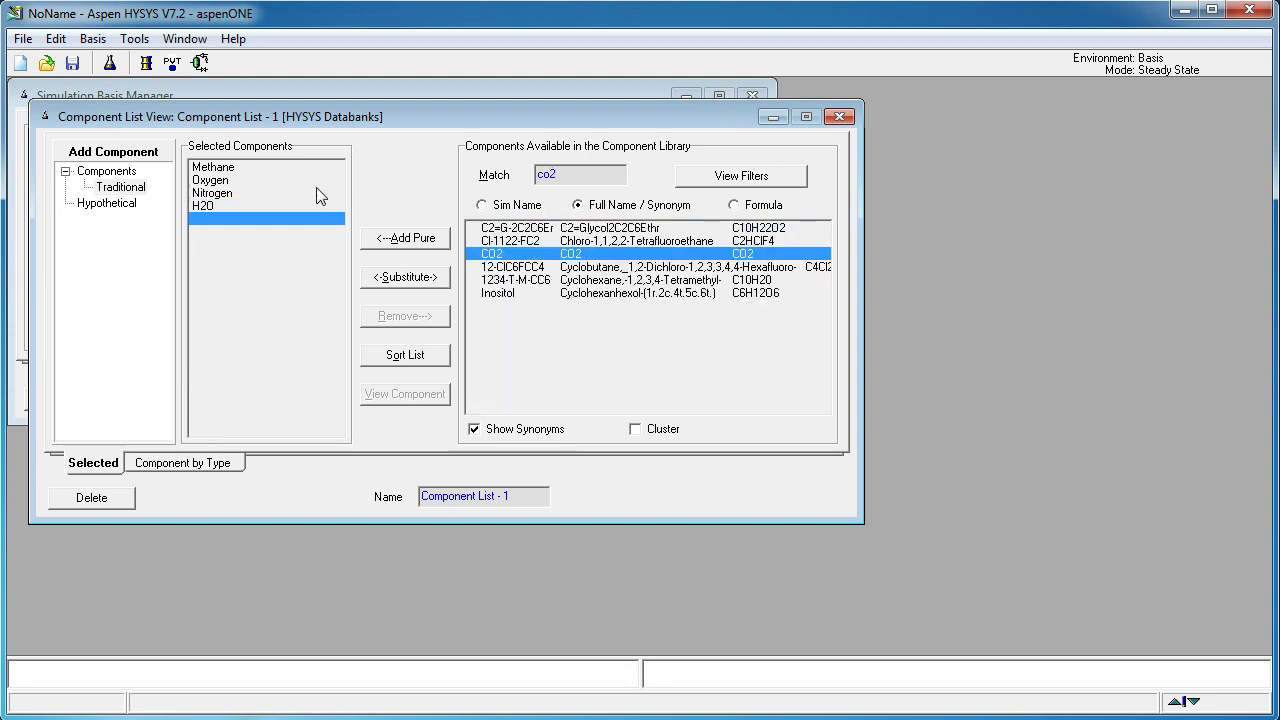
key("Return")
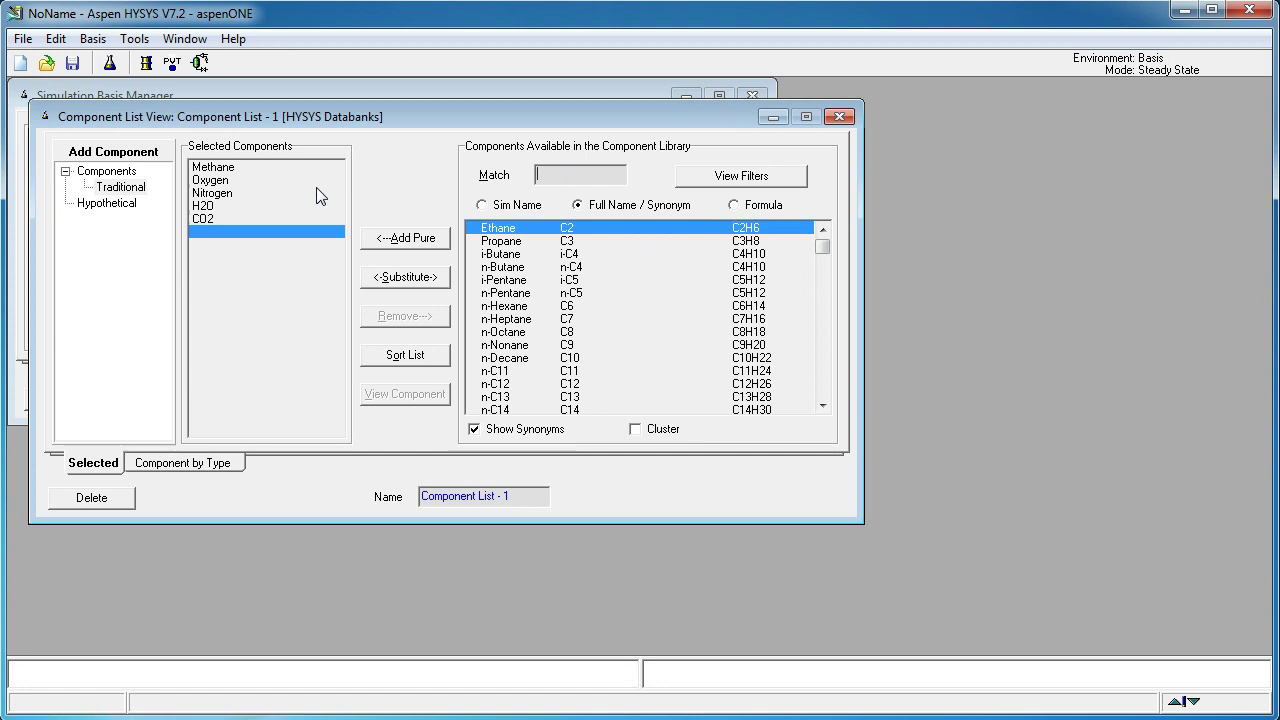
left_click(839, 116)
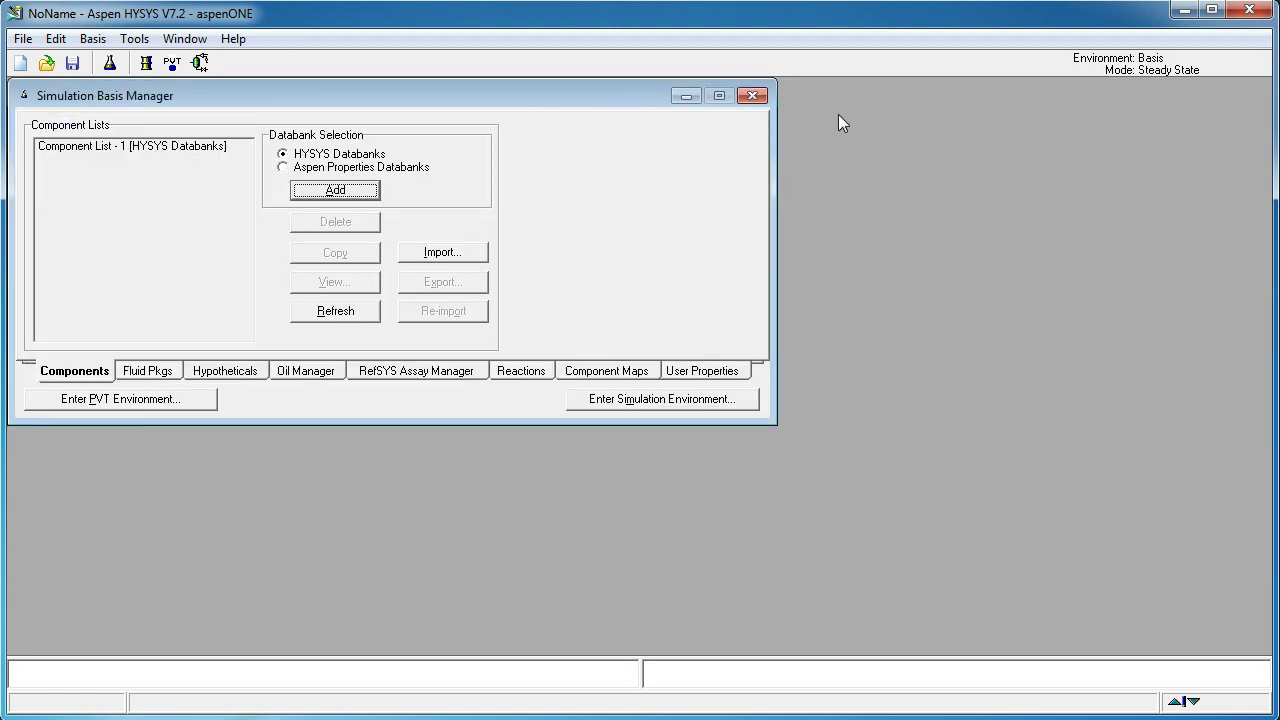
Add a fluid package that uses the Peng-Robinson property package, and close its window.
left_click(147, 371)
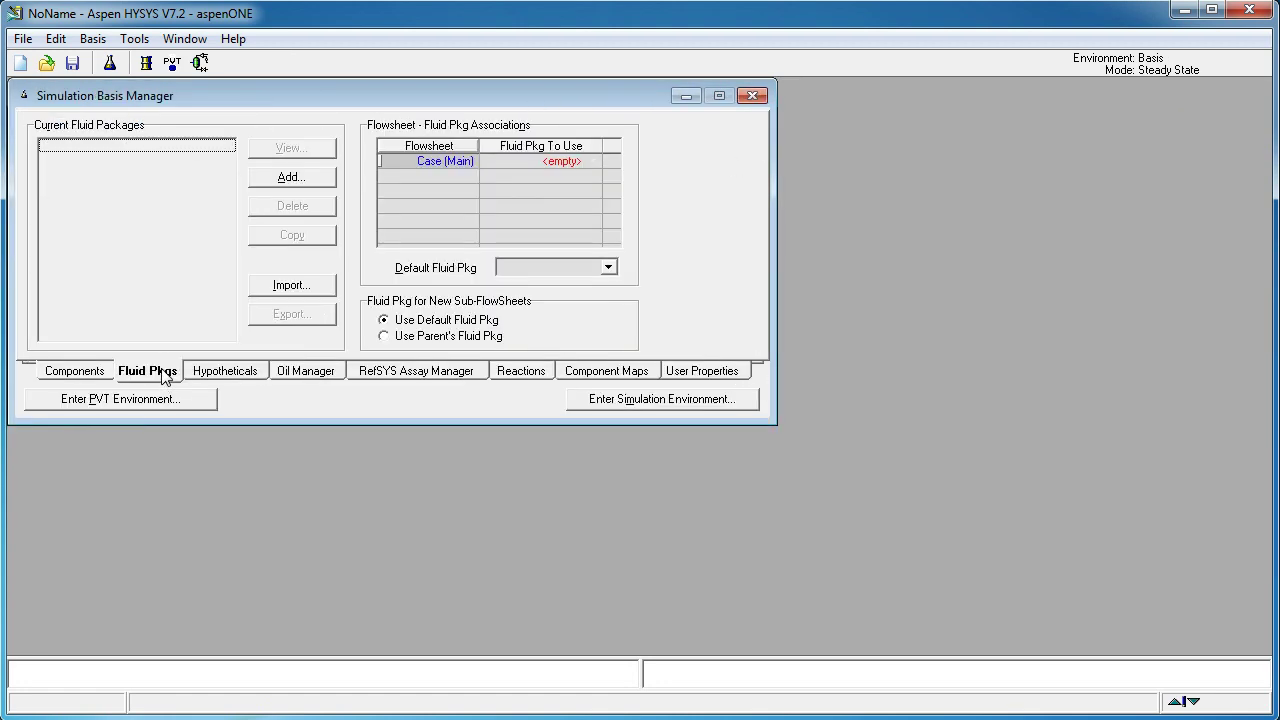
left_click(353, 173)
left_click_drag(216, 236, 214, 300)
left_click(146, 318)
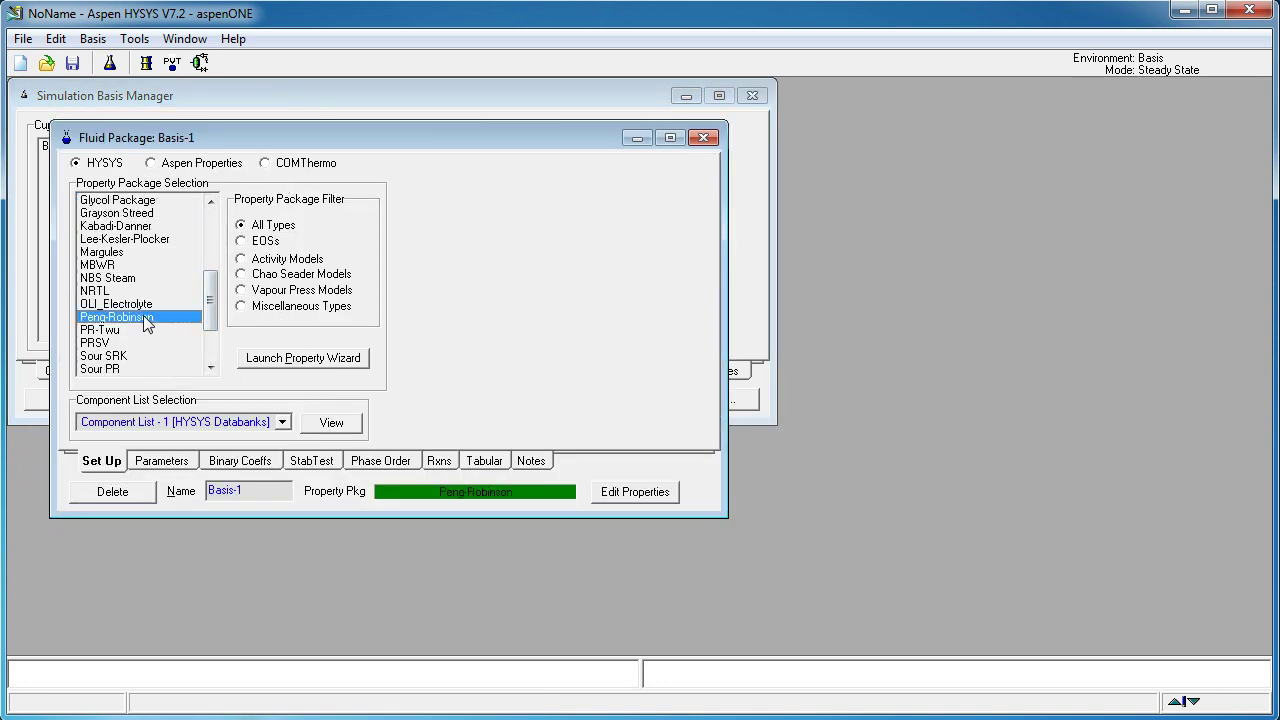
left_click(704, 138)
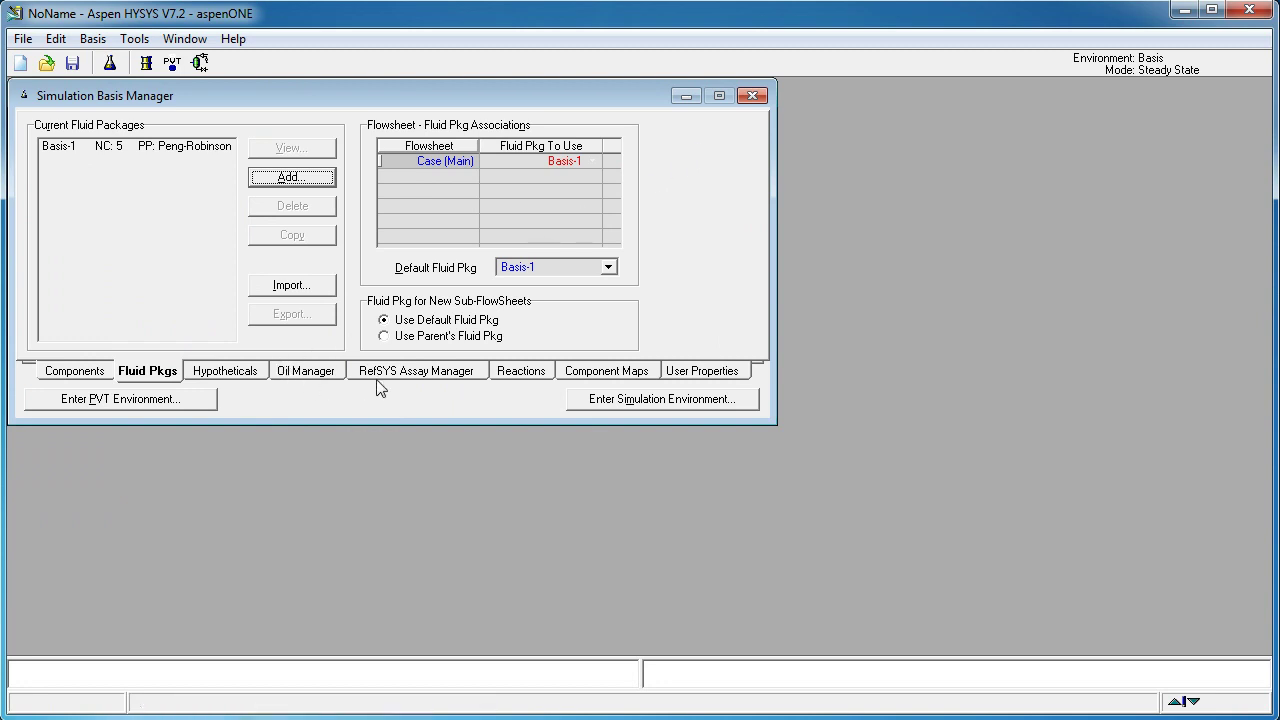
Add a new reaction of the Conversion type in the Simulation Basis Manager.
left_click(512, 372)
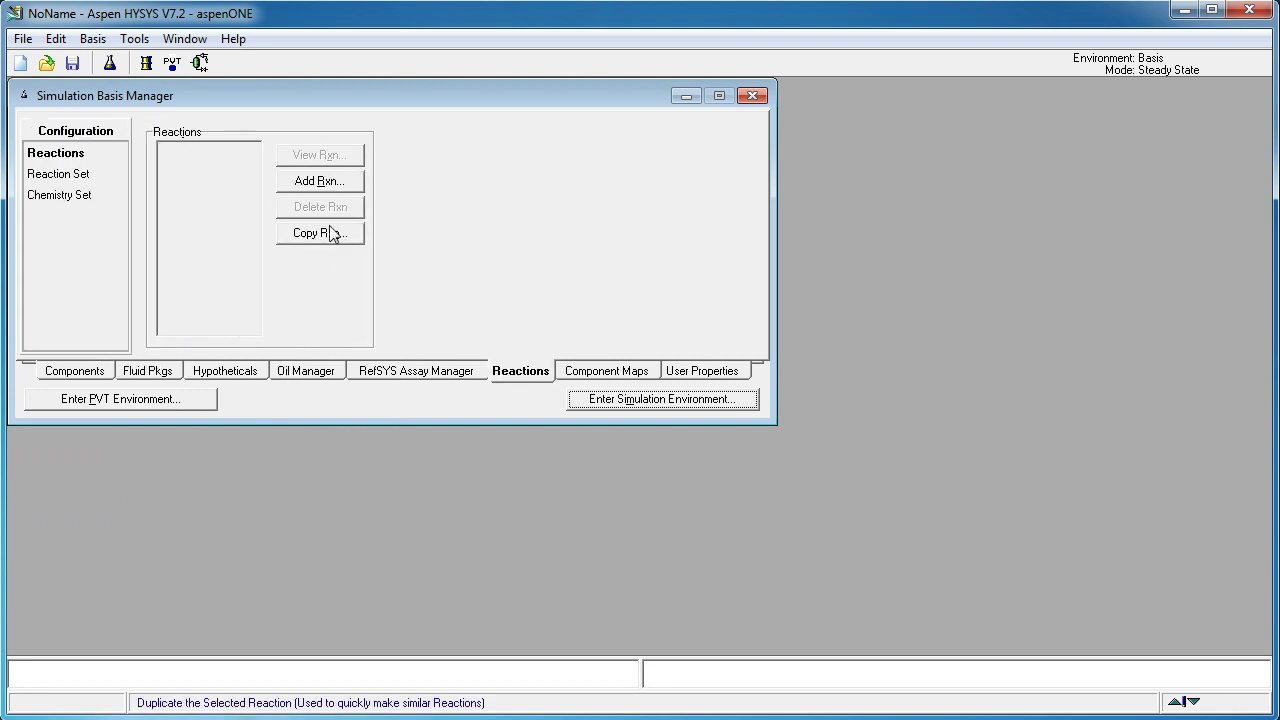
left_click(313, 190)
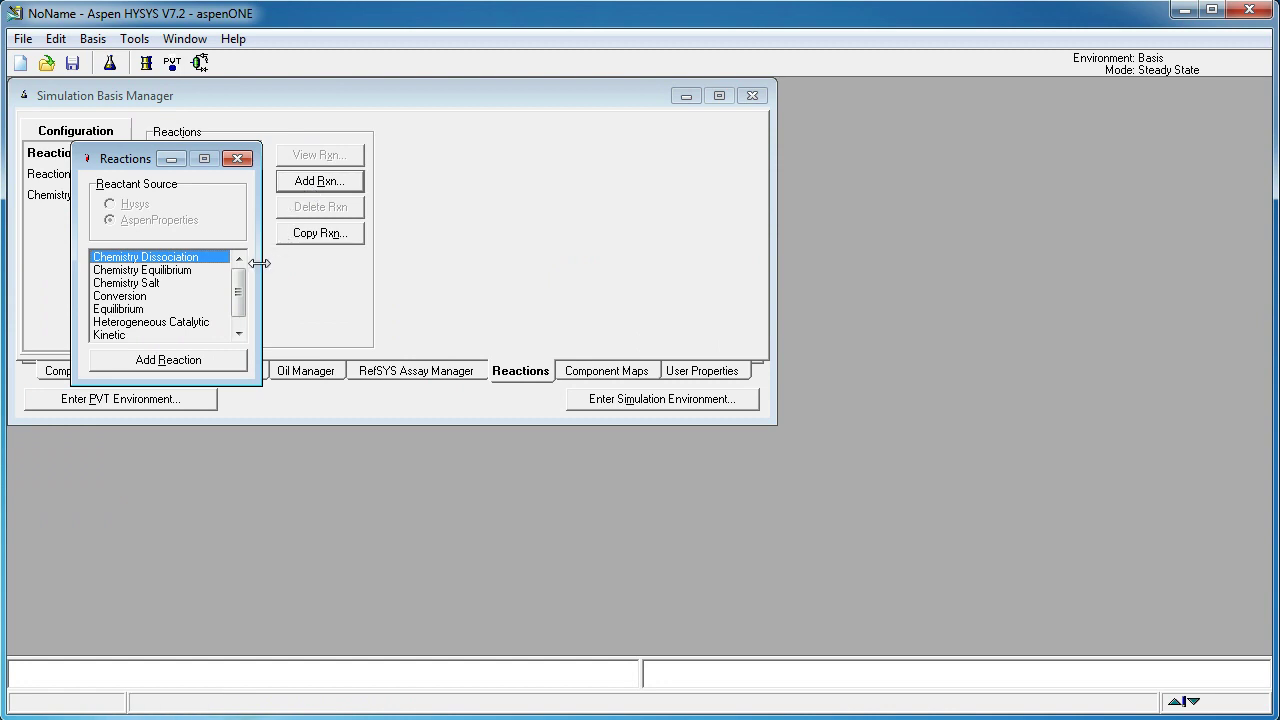
left_click_drag(240, 285, 240, 303)
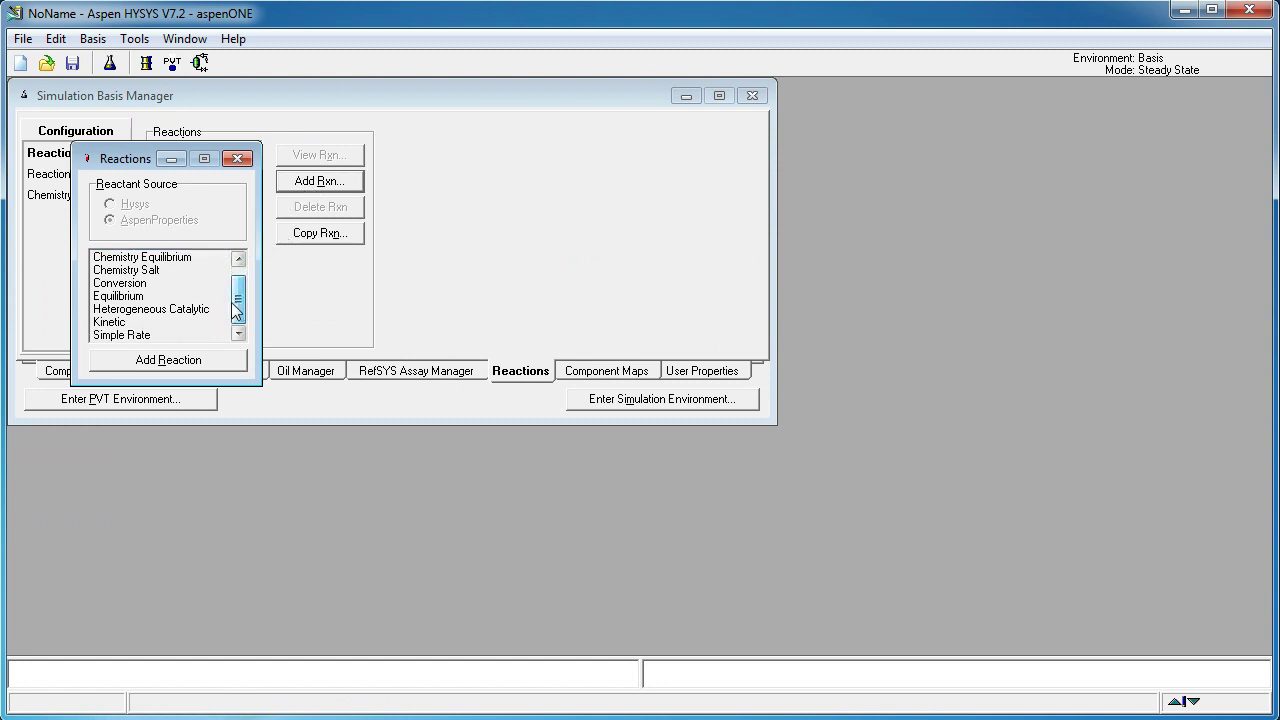
left_click(140, 287)
left_click(163, 360)
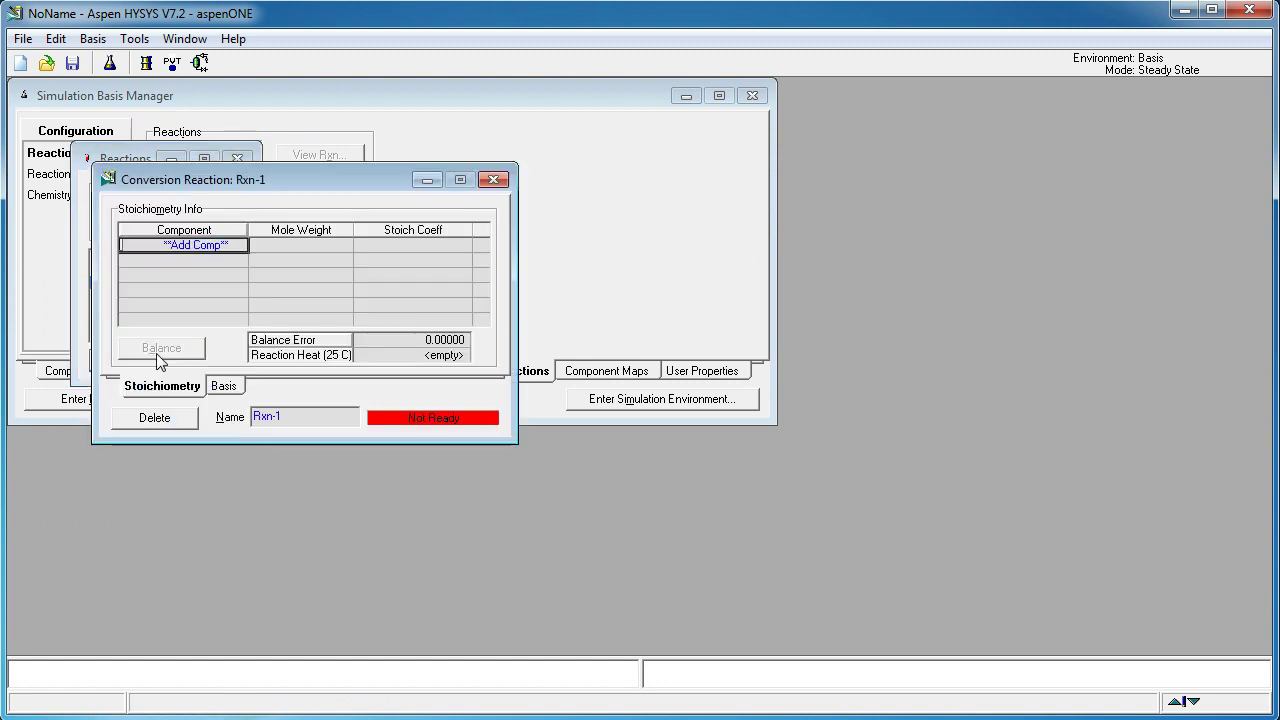
Add Methane, Oxygen, H2O and CO2 as the components of the conversion reaction's stoichiometry.
left_click(240, 245)
left_click(228, 261)
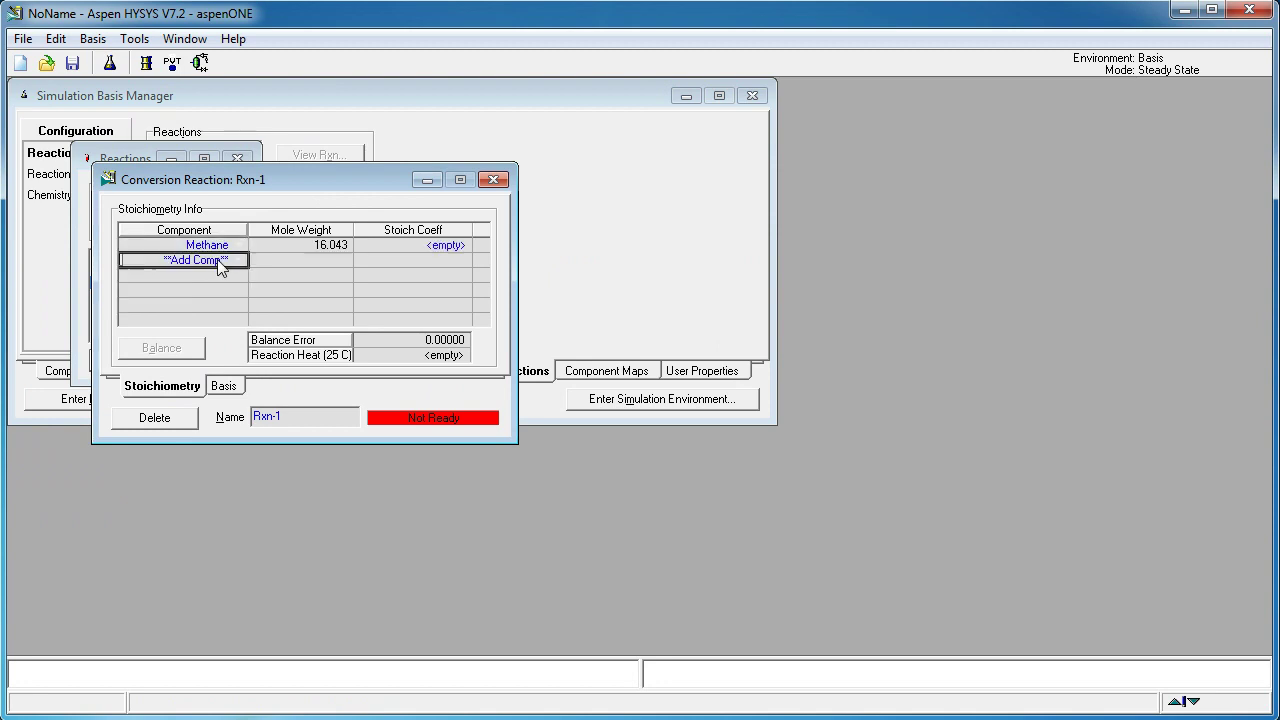
left_click(238, 260)
left_click(150, 276)
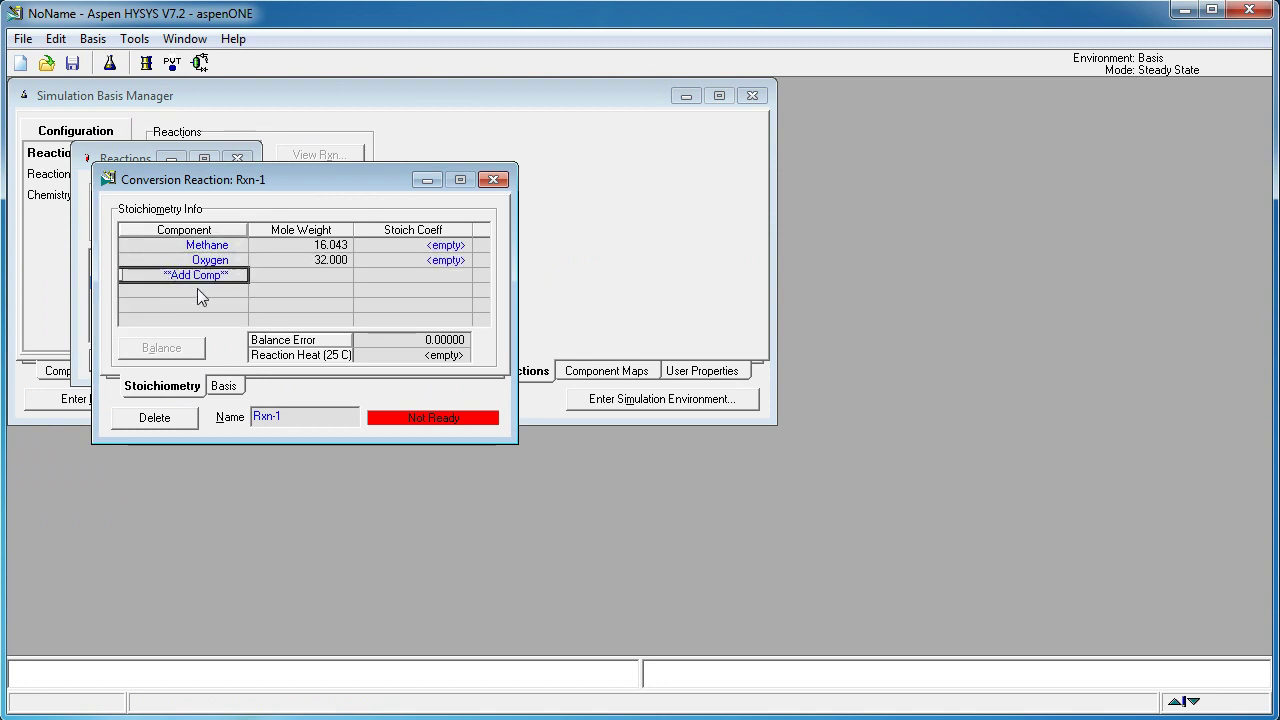
left_click(232, 275)
left_click(238, 275)
left_click(150, 304)
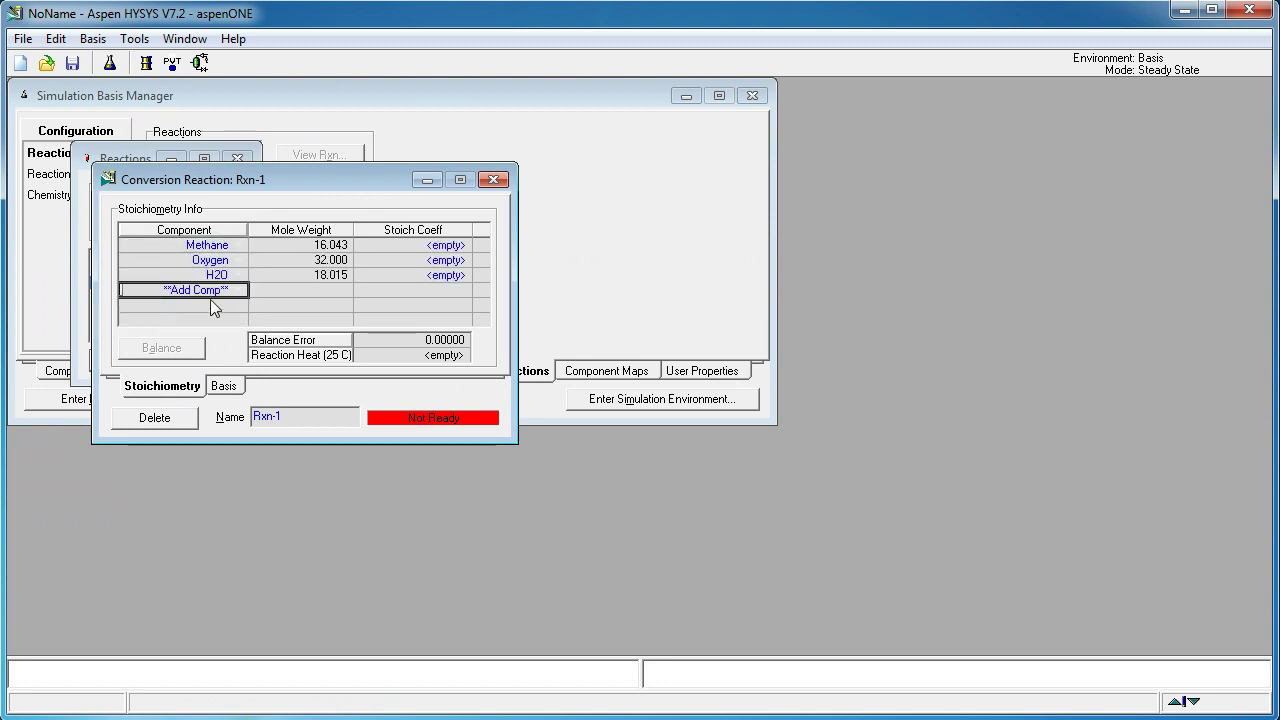
left_click(232, 290)
left_click(238, 290)
left_click(140, 319)
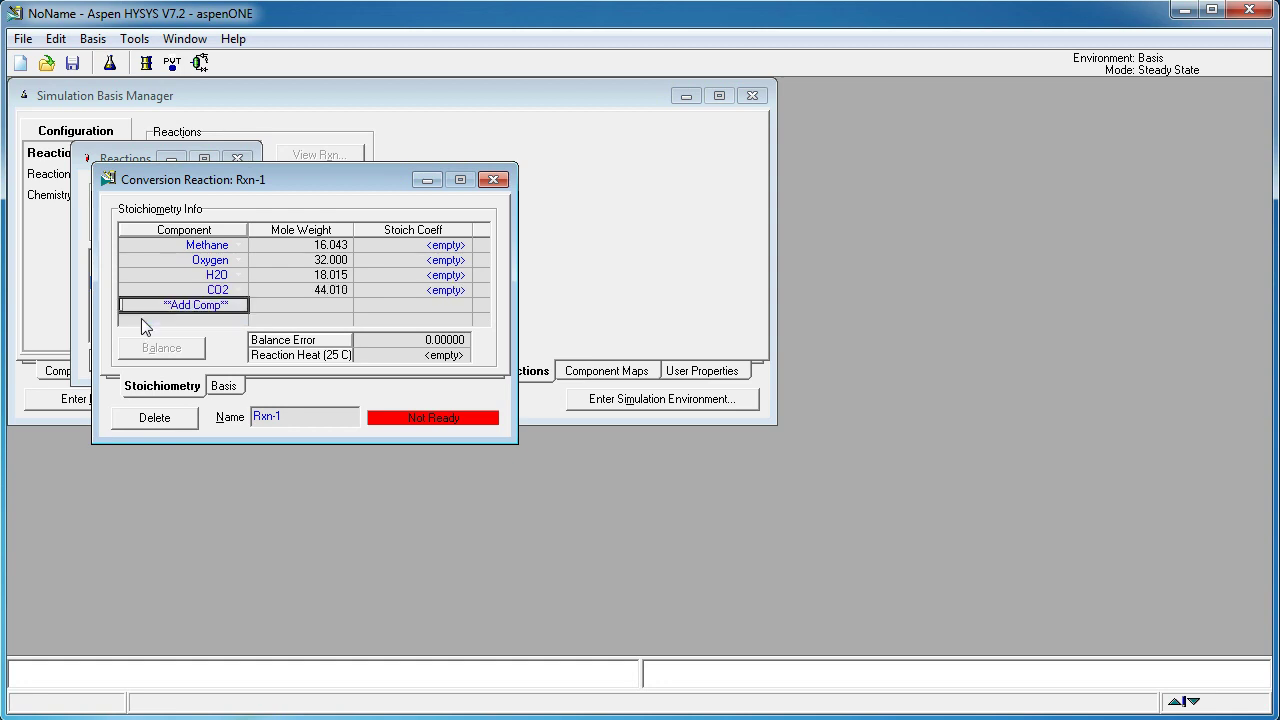
Set the stoichiometric coefficients to -1 for Methane, -2 for Oxygen, 2 for H2O and 1 for CO2.
left_click(447, 246)
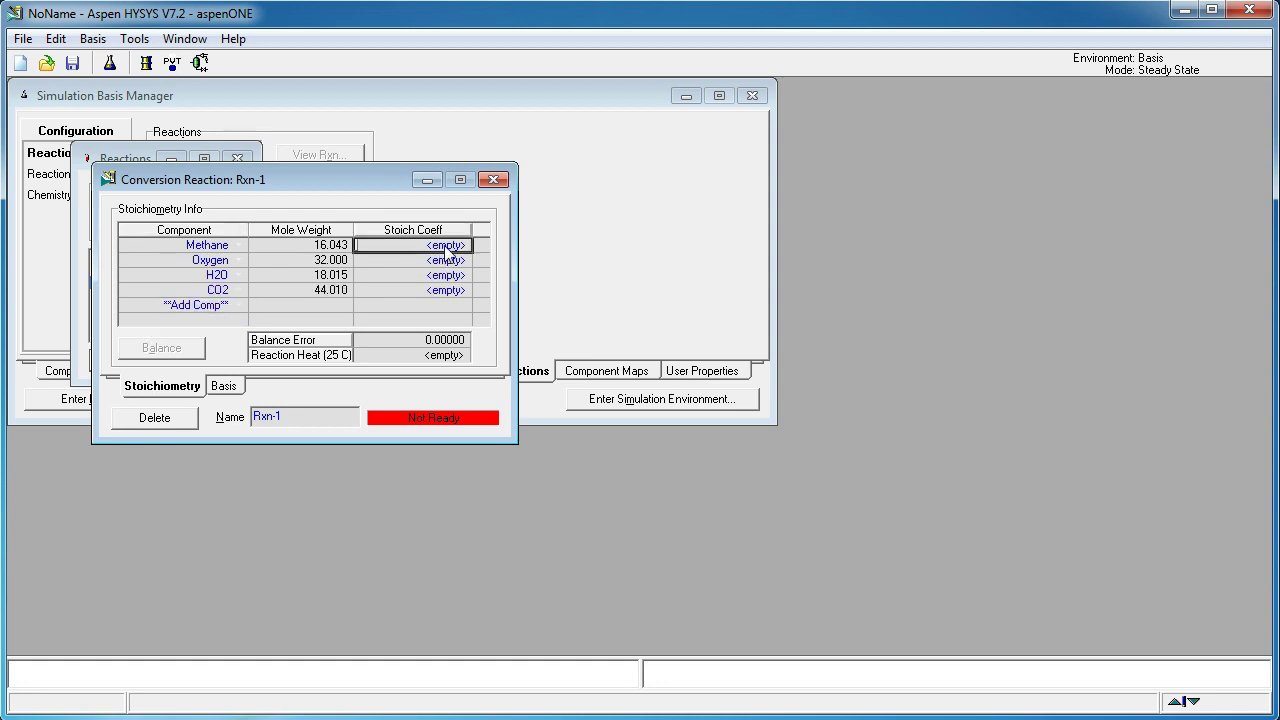
type("-1")
key("Return")
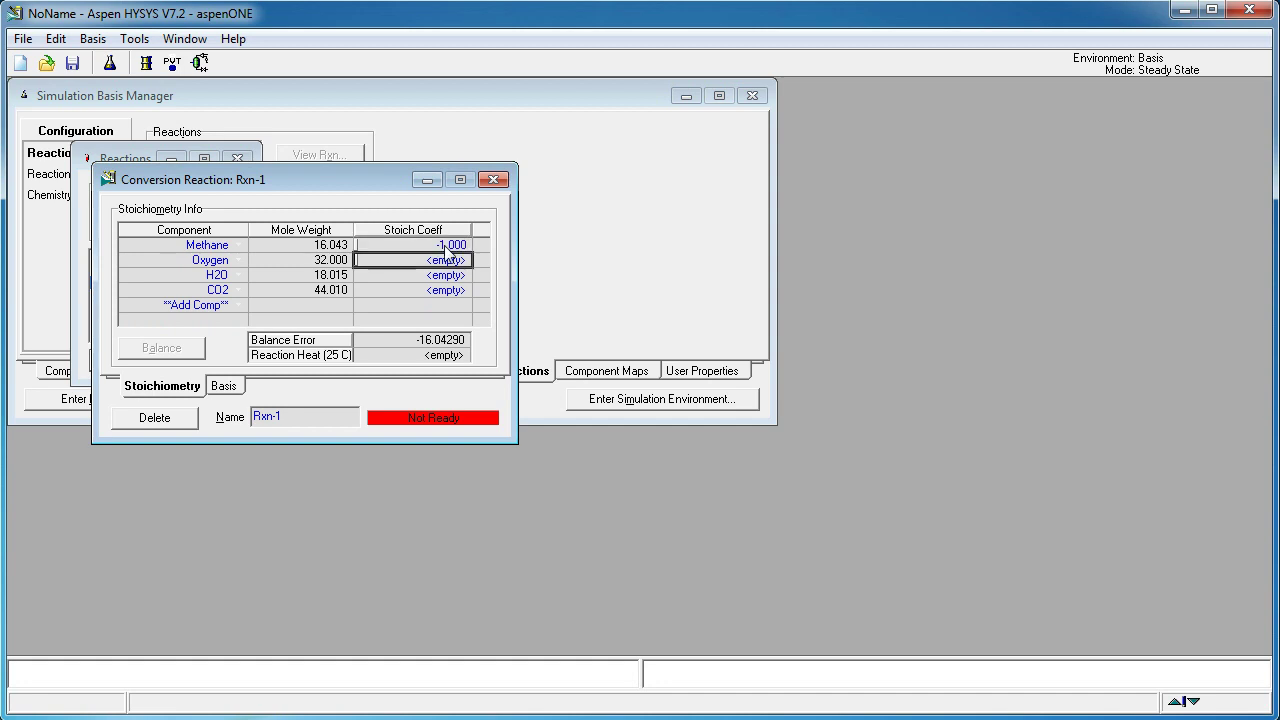
type("-2")
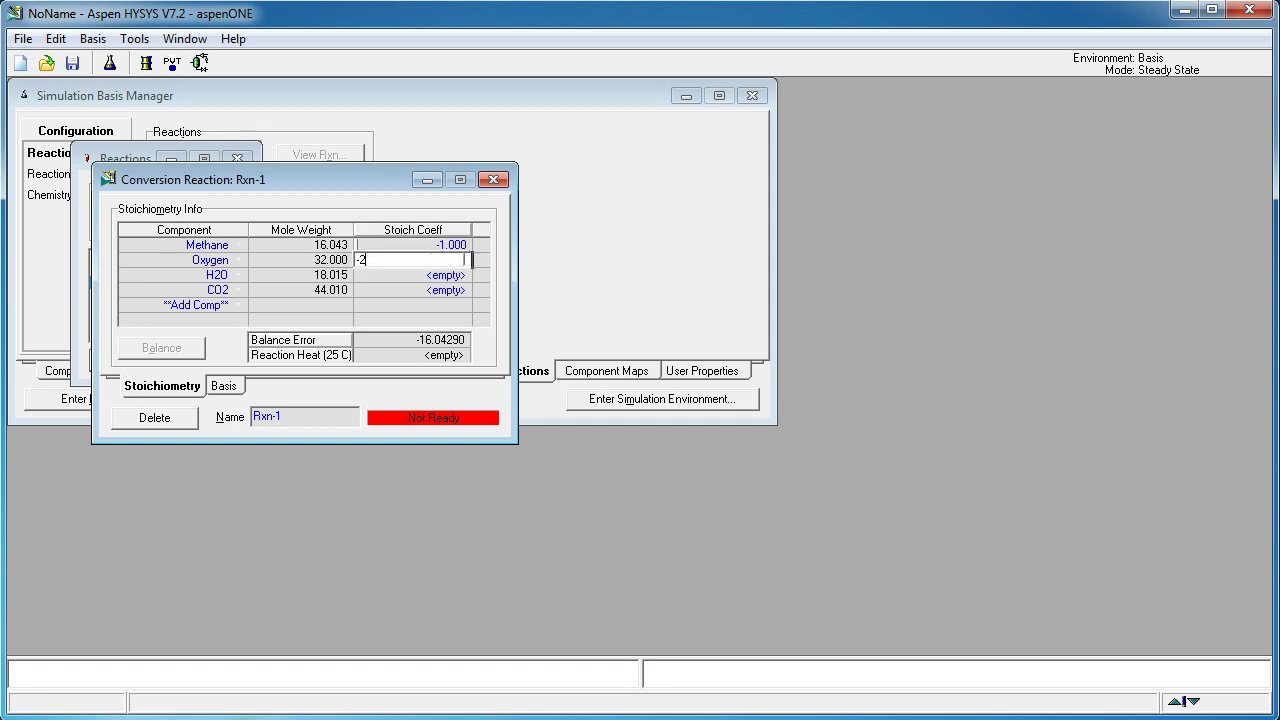
key("Return")
type("2")
key("Return")
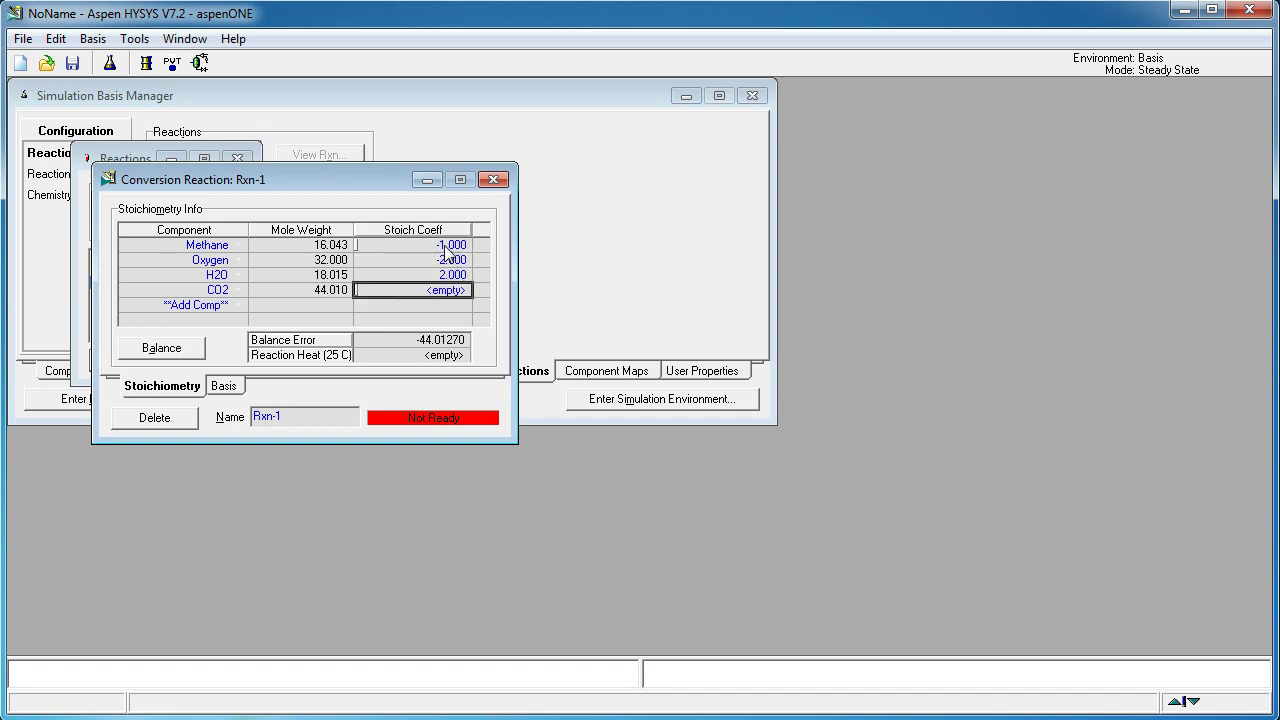
type("1")
key("Return")
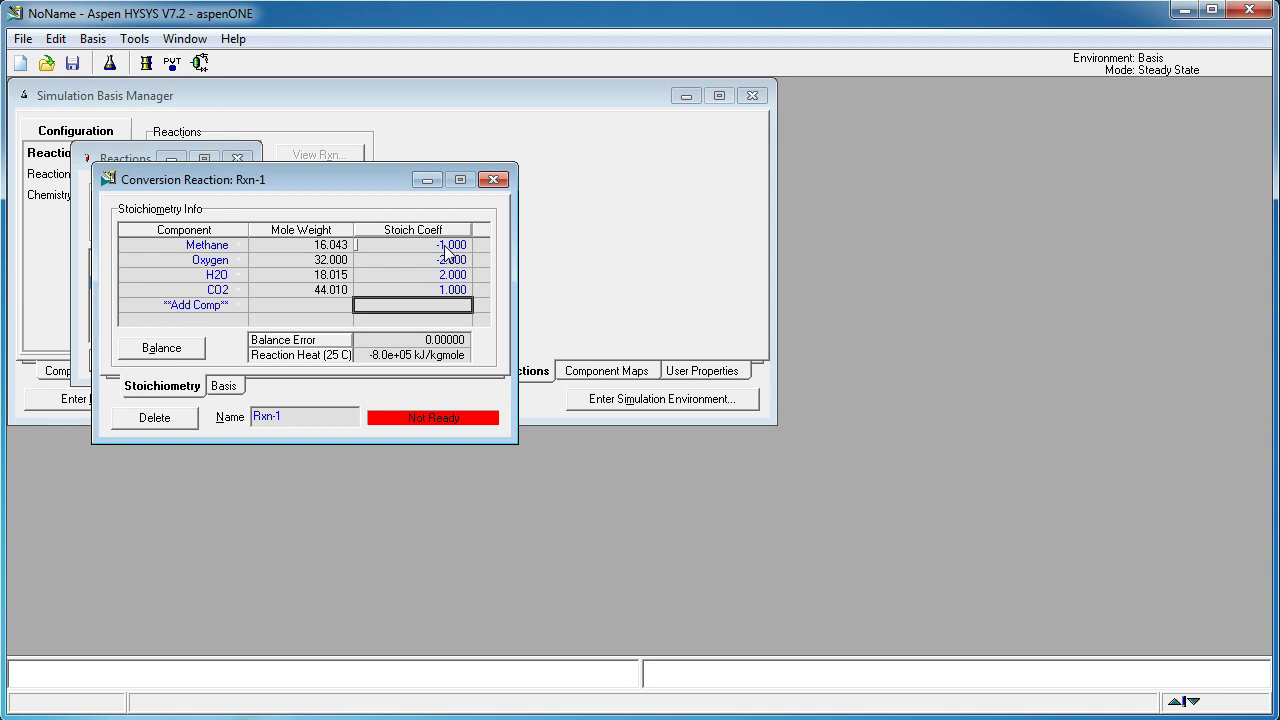
Set the reaction's conversion basis to Co 100, C1 0 and C2 0, and close the reaction windows.
left_click(226, 387)
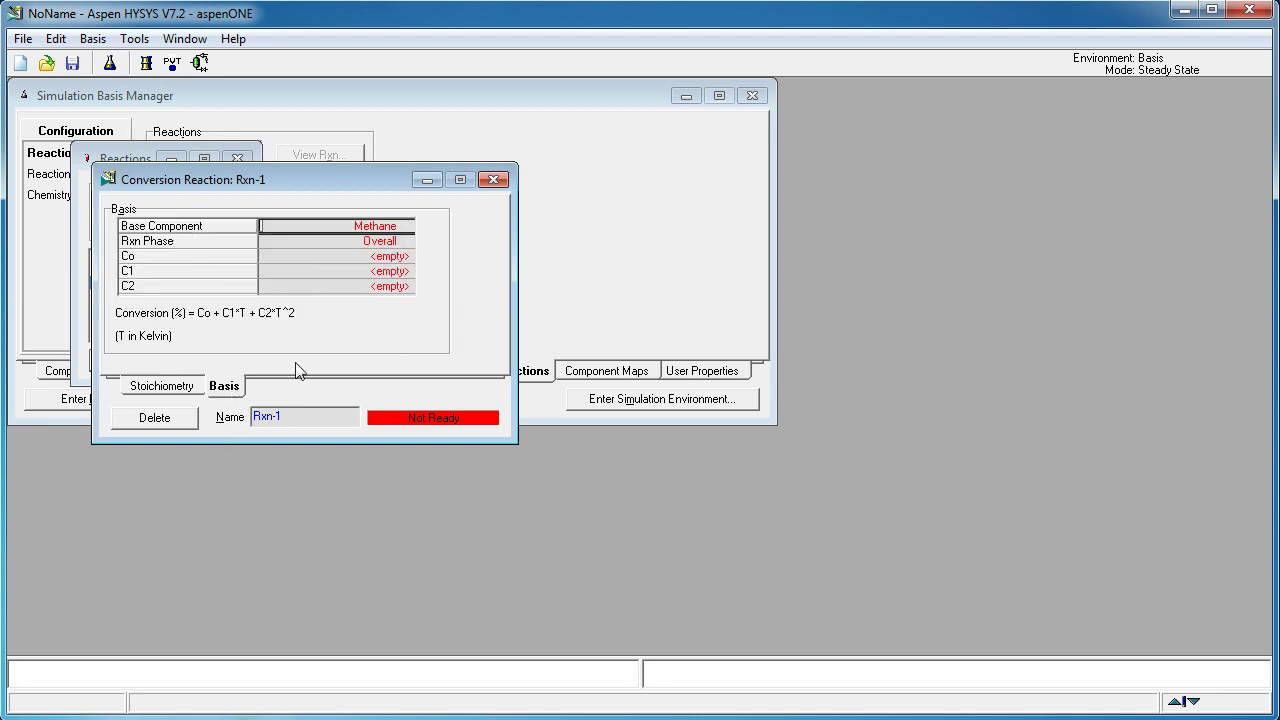
left_click(390, 257)
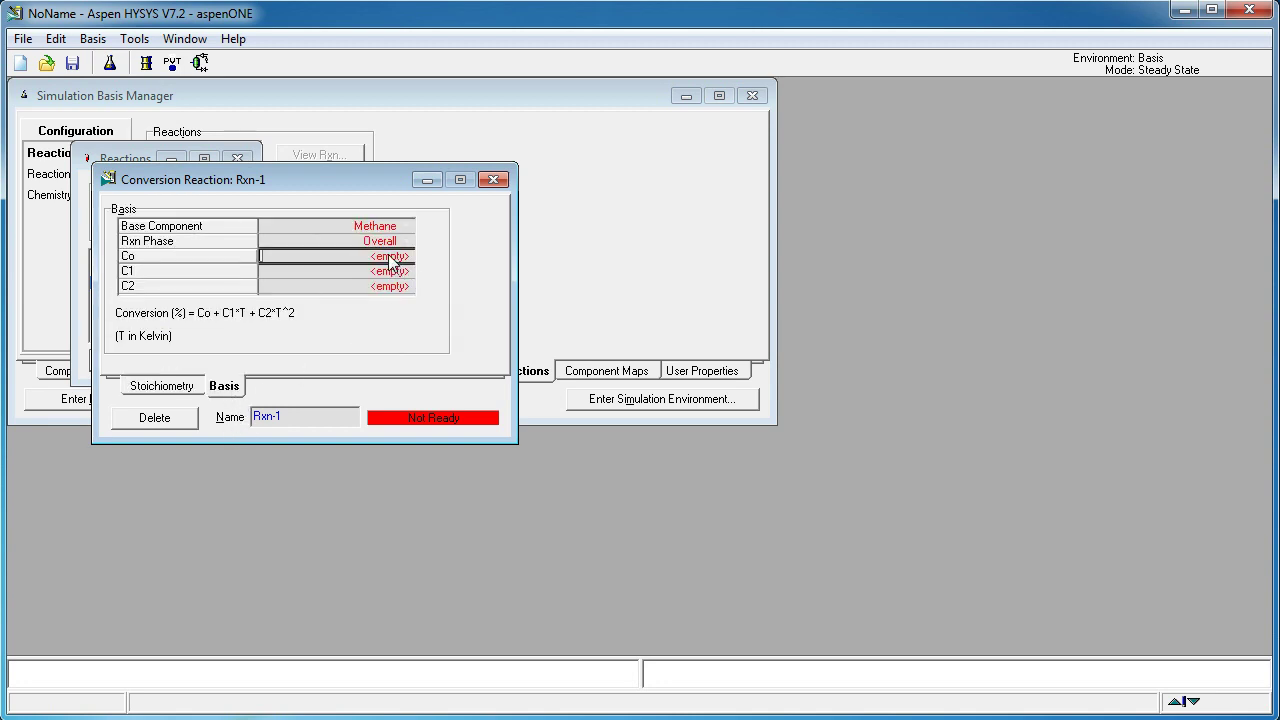
type("100")
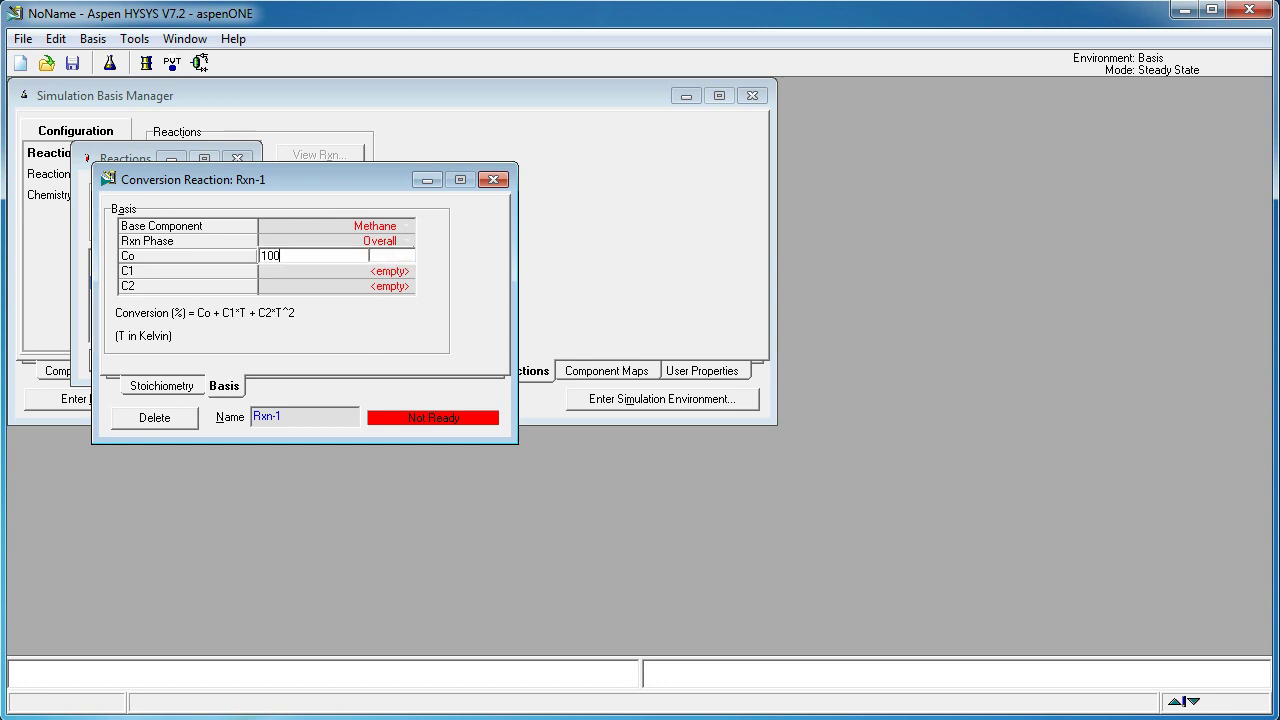
key("Return")
type("0")
key("Return")
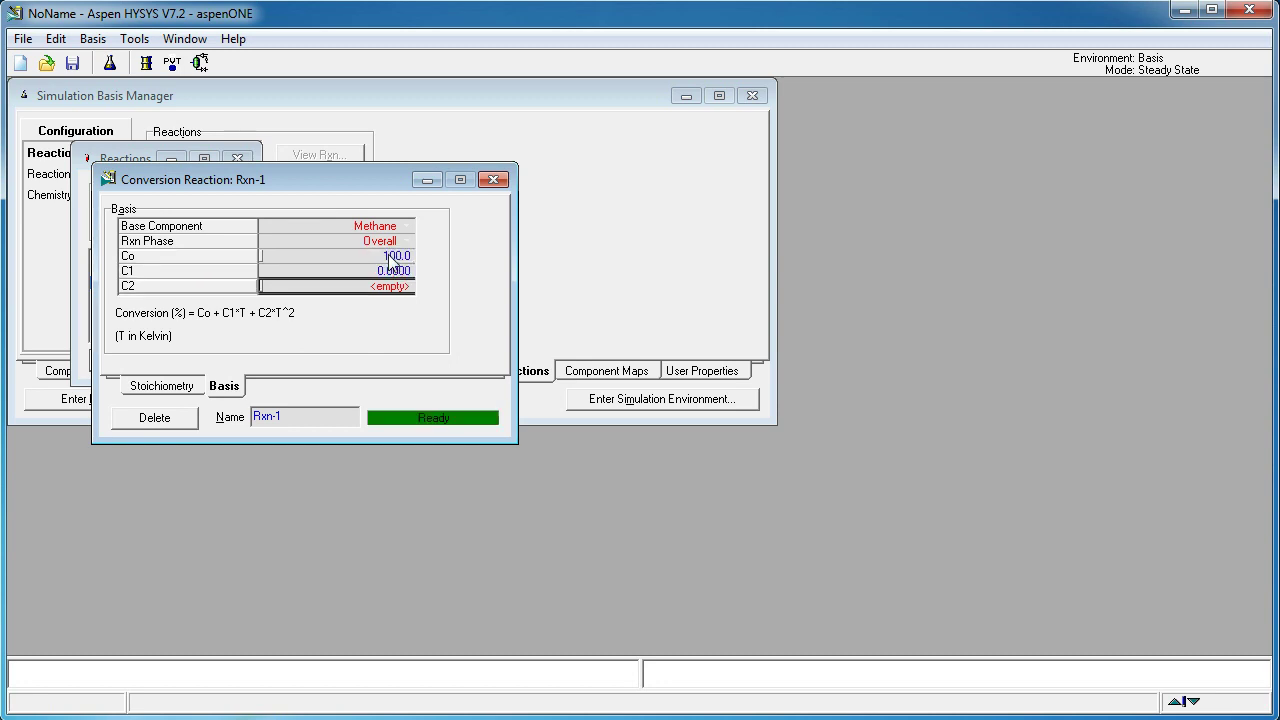
type("0")
key("Return")
left_click(494, 179)
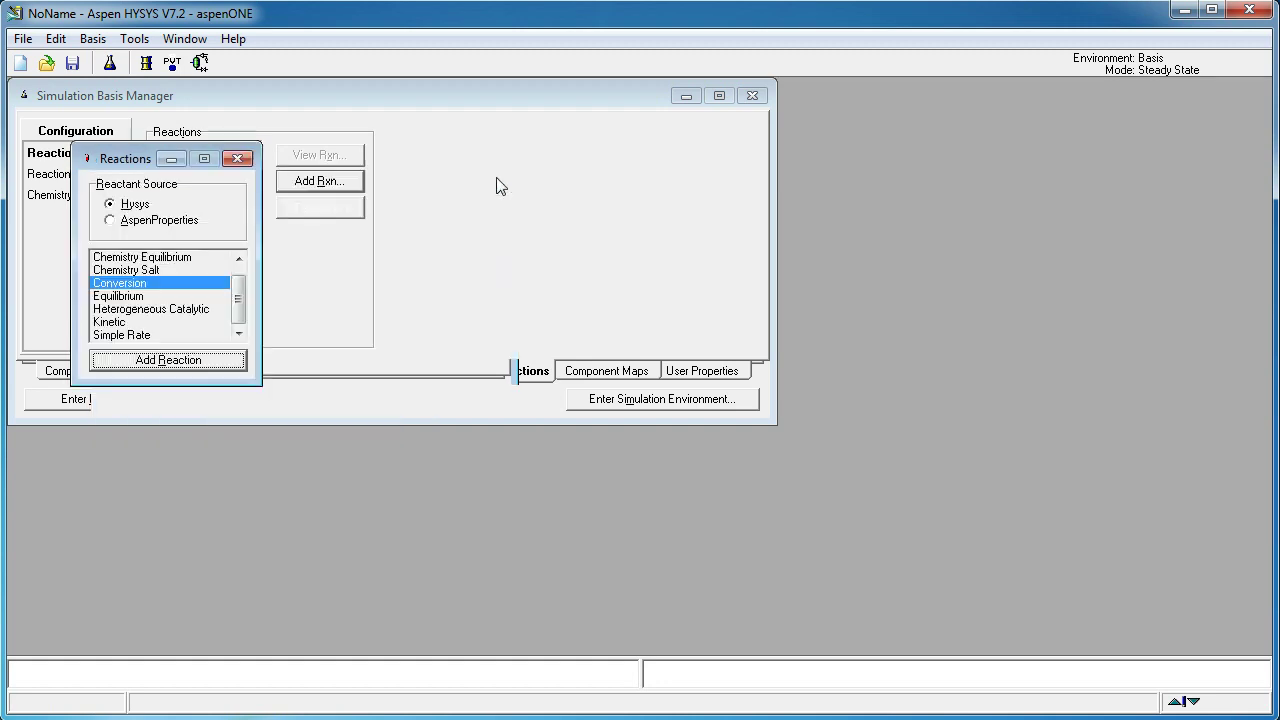
left_click(238, 159)
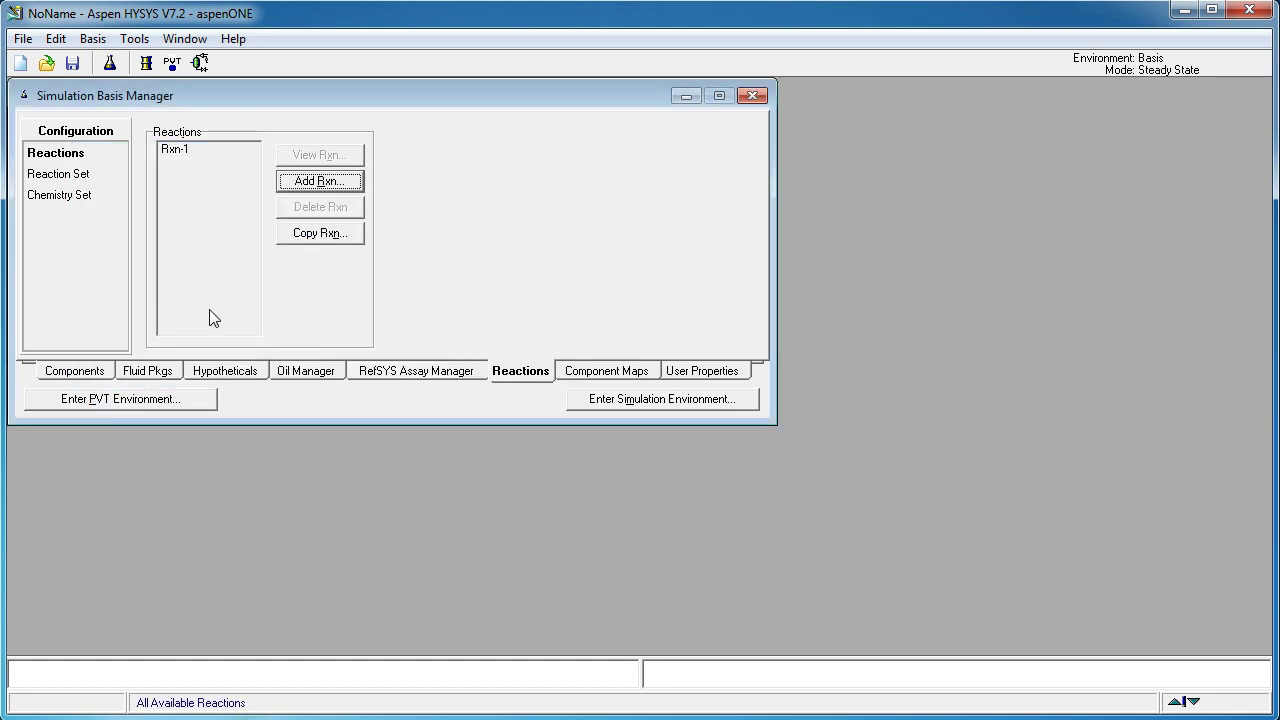
Attach the Global Rxn Set to the Basis-1 fluid package and close the package window.
left_click(160, 374)
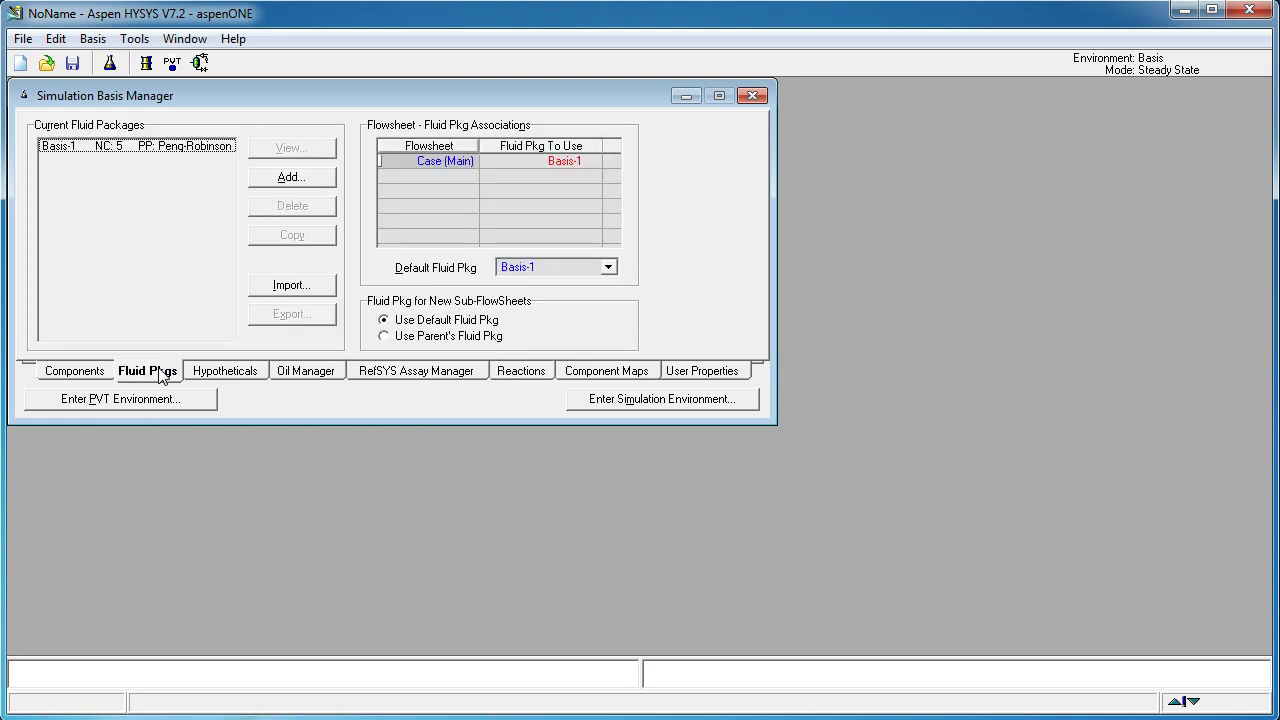
double_click(178, 148)
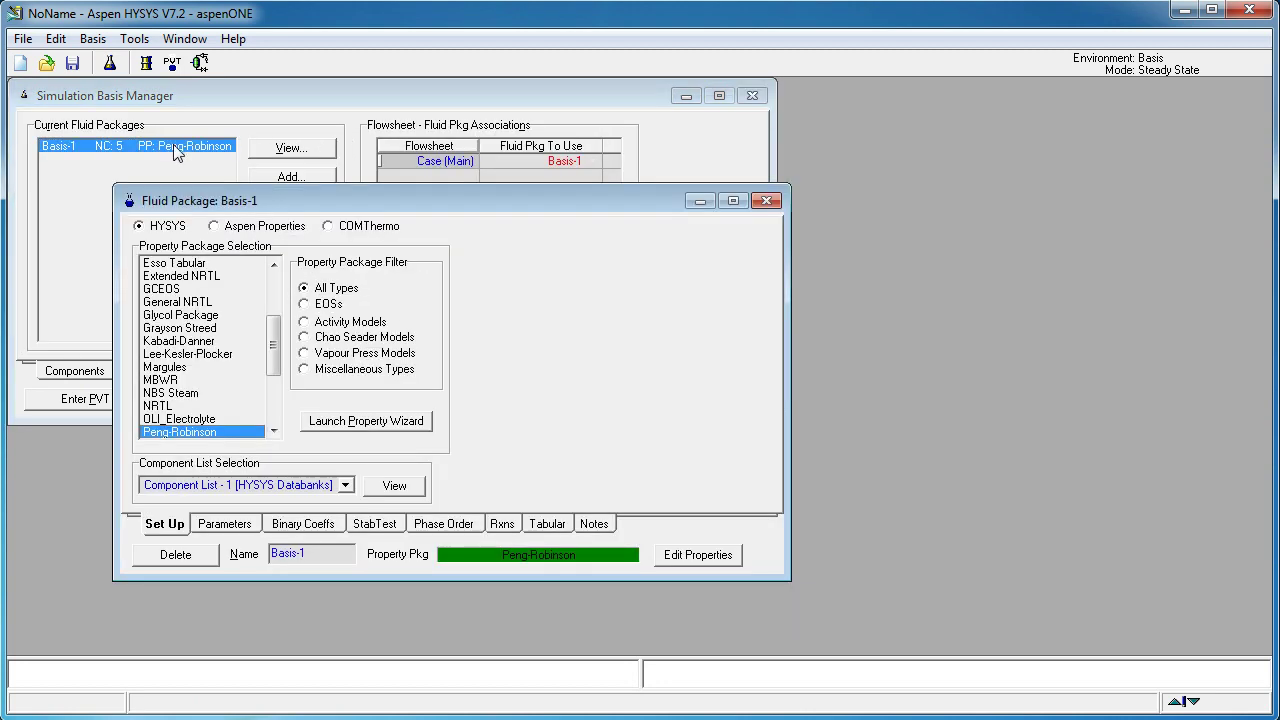
left_click(500, 526)
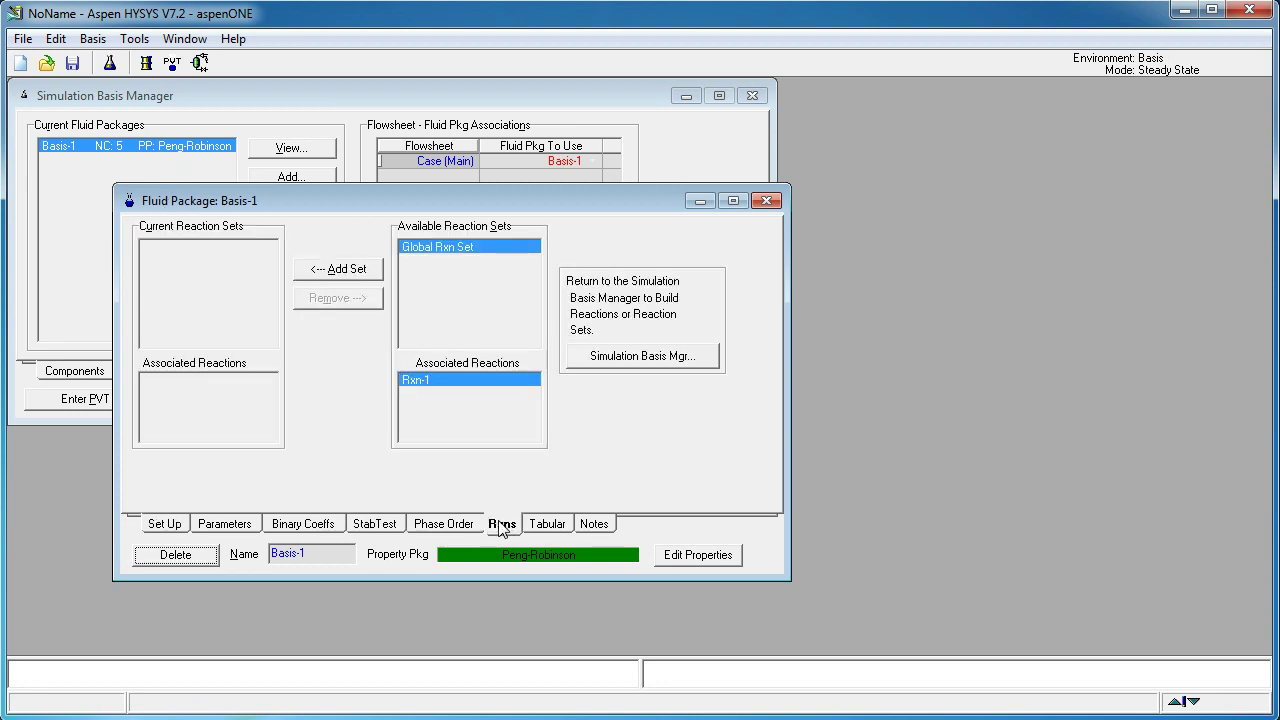
left_click(349, 272)
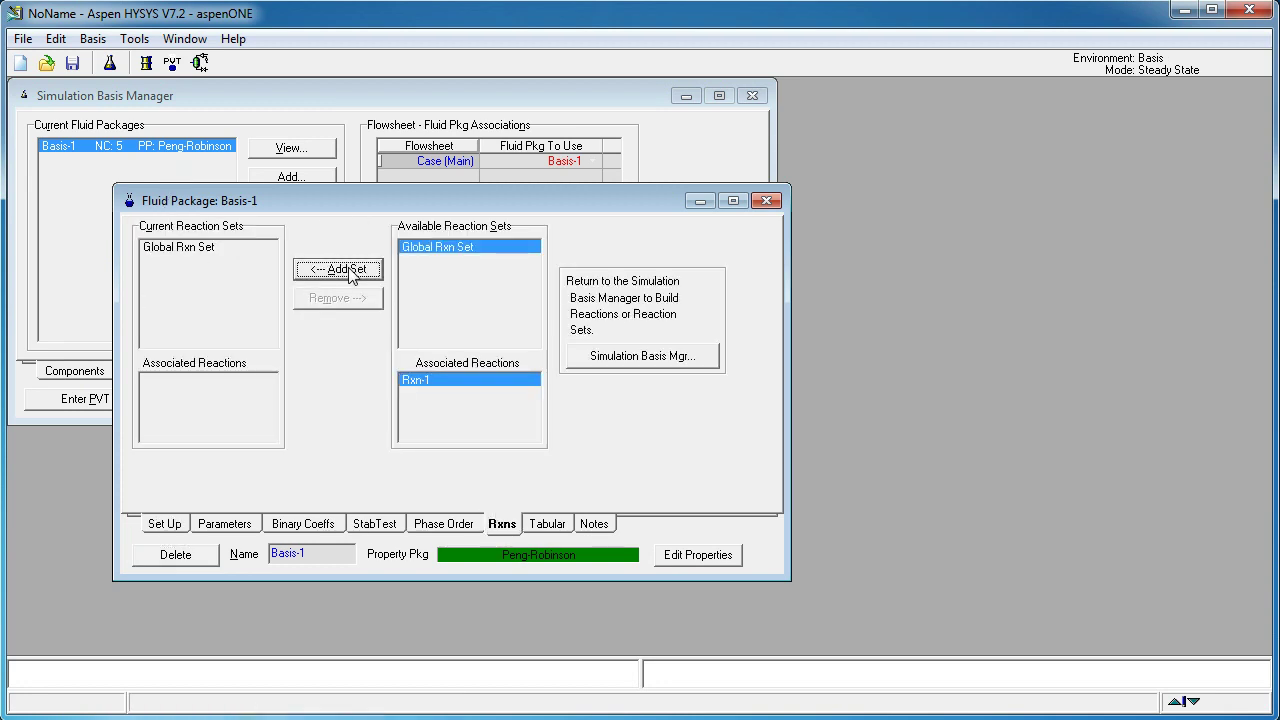
left_click(767, 201)
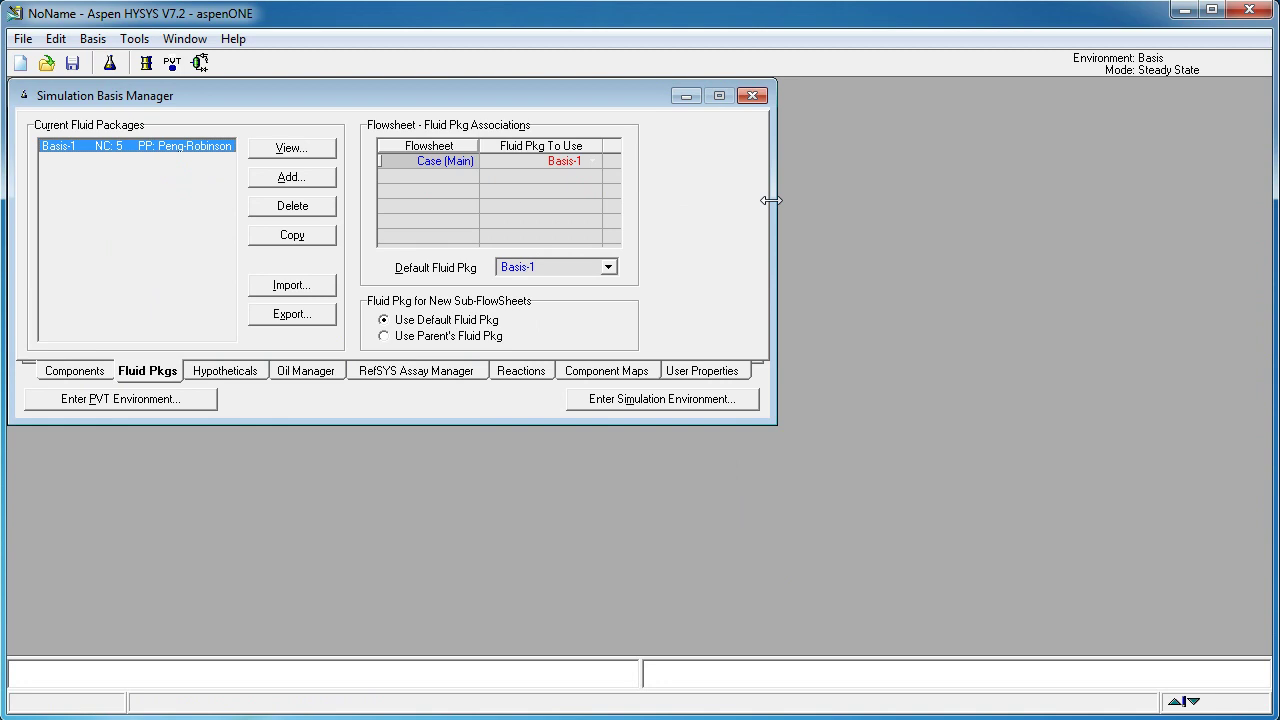
Check the reaction set attached to the Basis-1 fluid package, and enter the simulation environment with the PFD maximized.
double_click(212, 149)
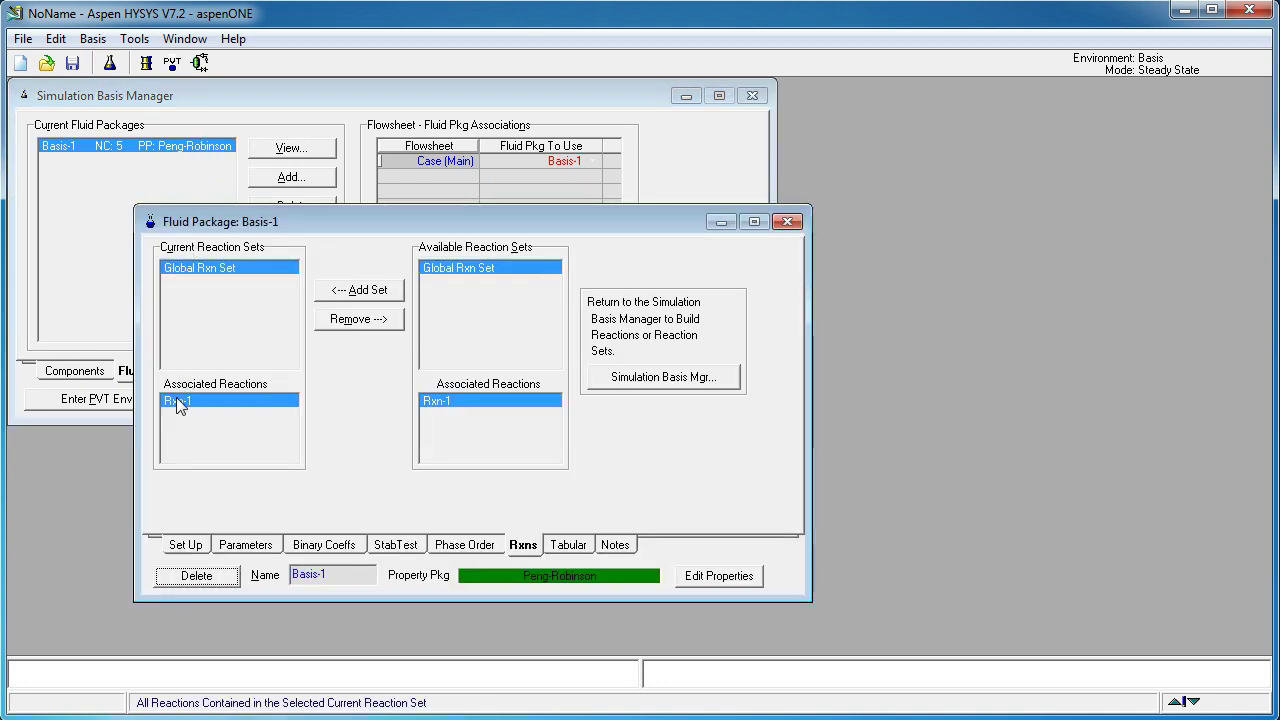
left_click(789, 222)
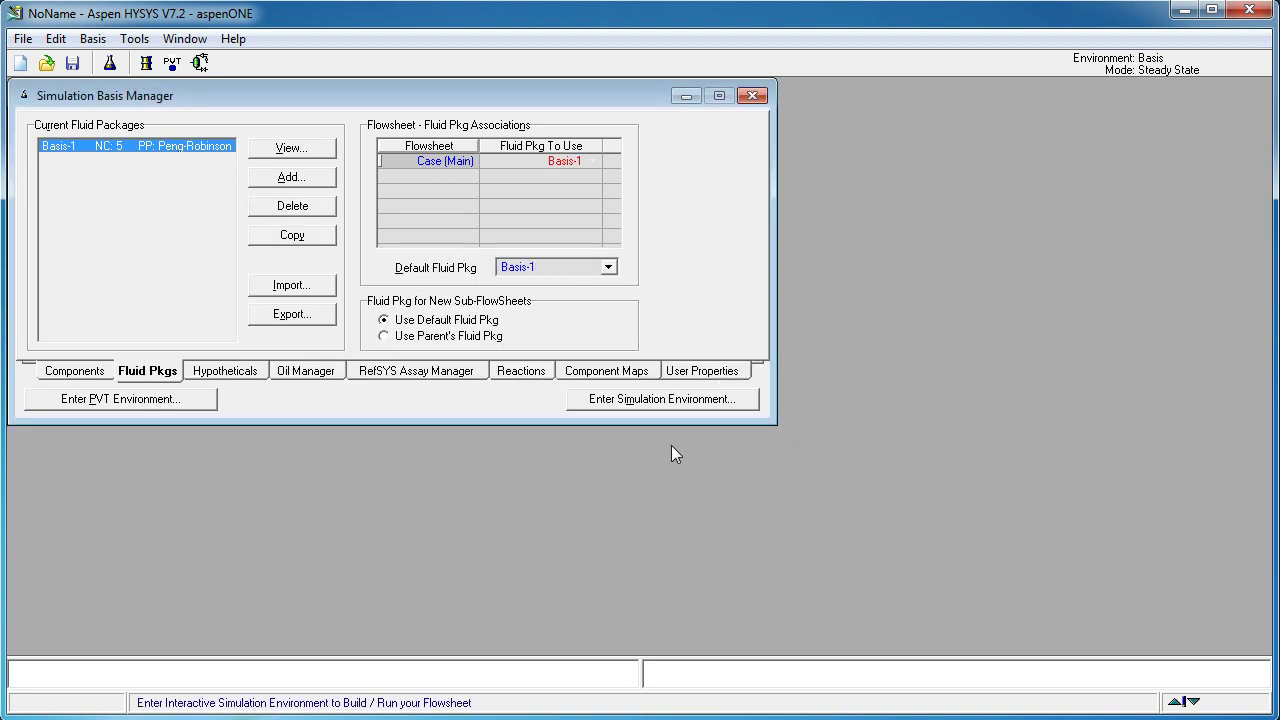
left_click(673, 399)
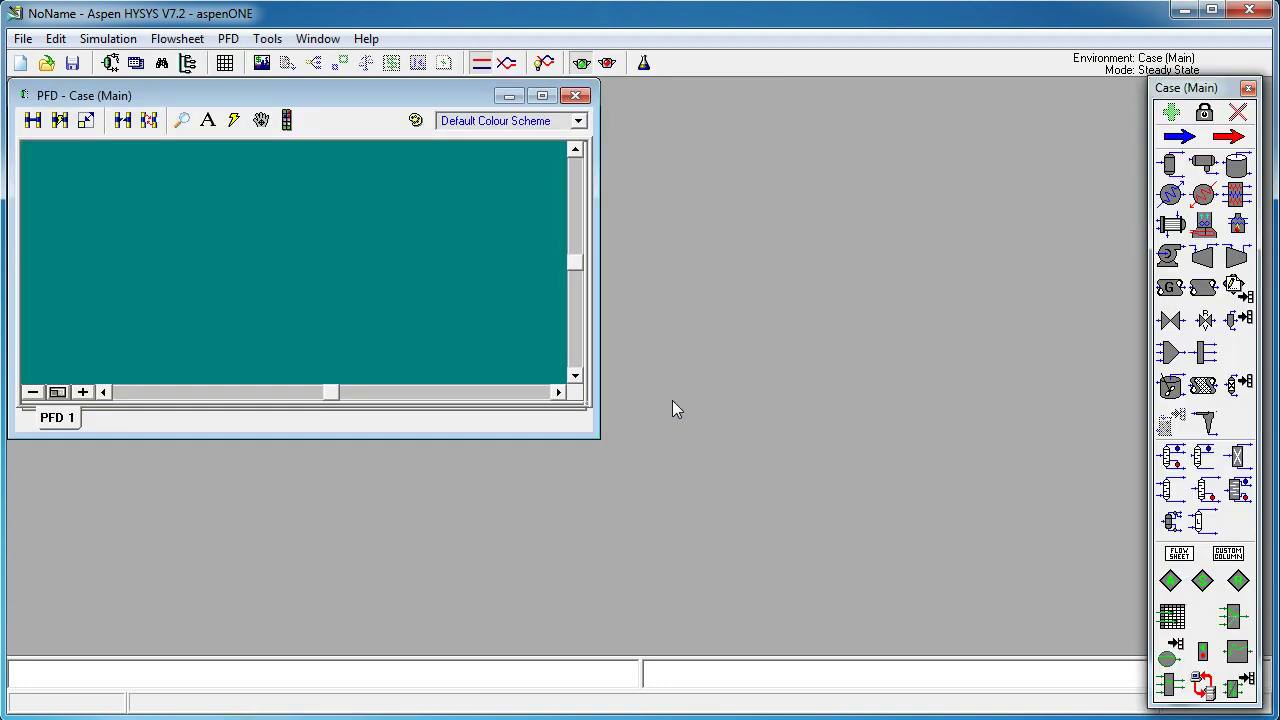
left_click(541, 96)
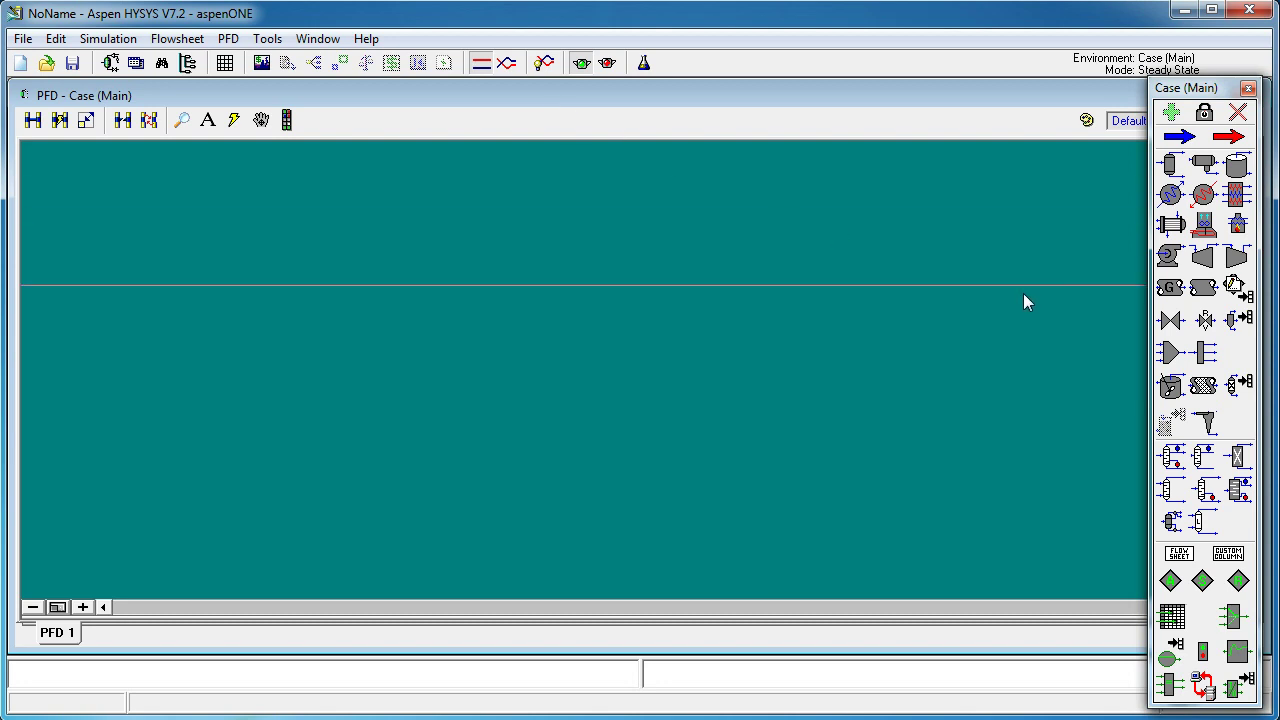
Place a Conversion Reactor in the middle of the empty flowsheet.
left_click(1240, 388)
left_click_drag(1222, 95, 1110, 95)
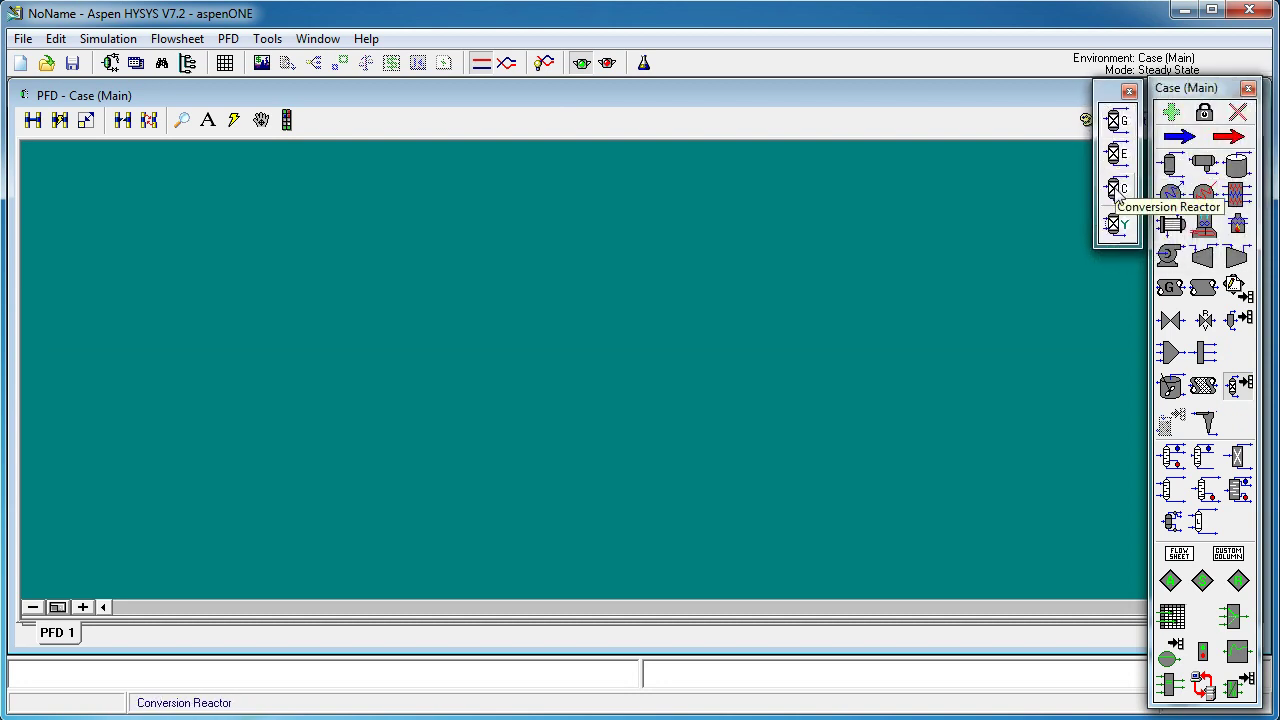
left_click(1117, 190)
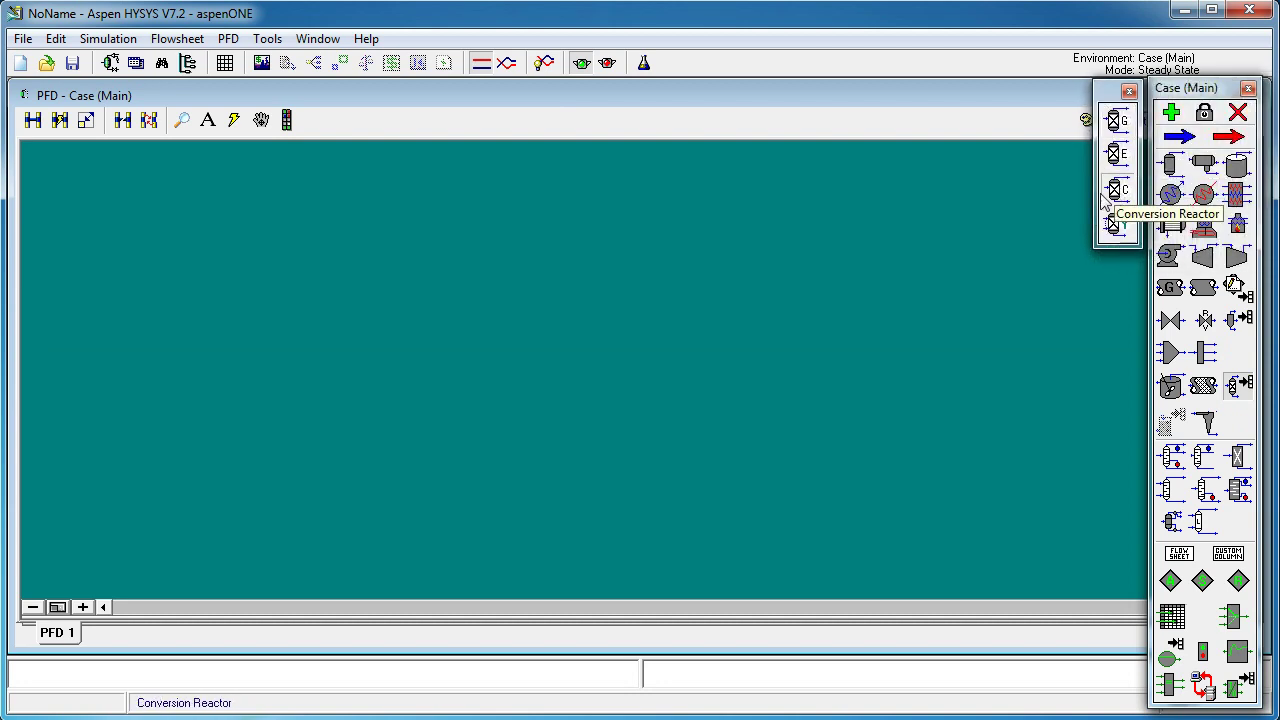
left_click(625, 363)
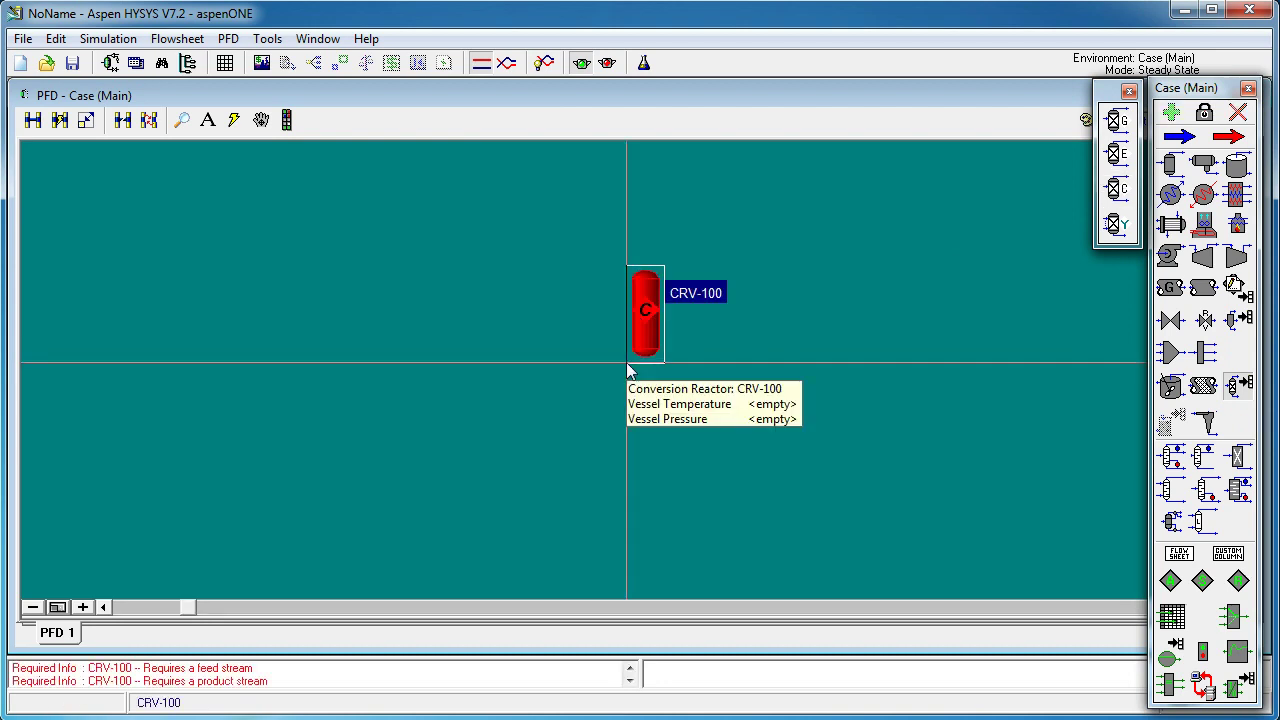
Place a material stream on the flowsheet to the left of the conversion reactor.
left_click(1179, 137)
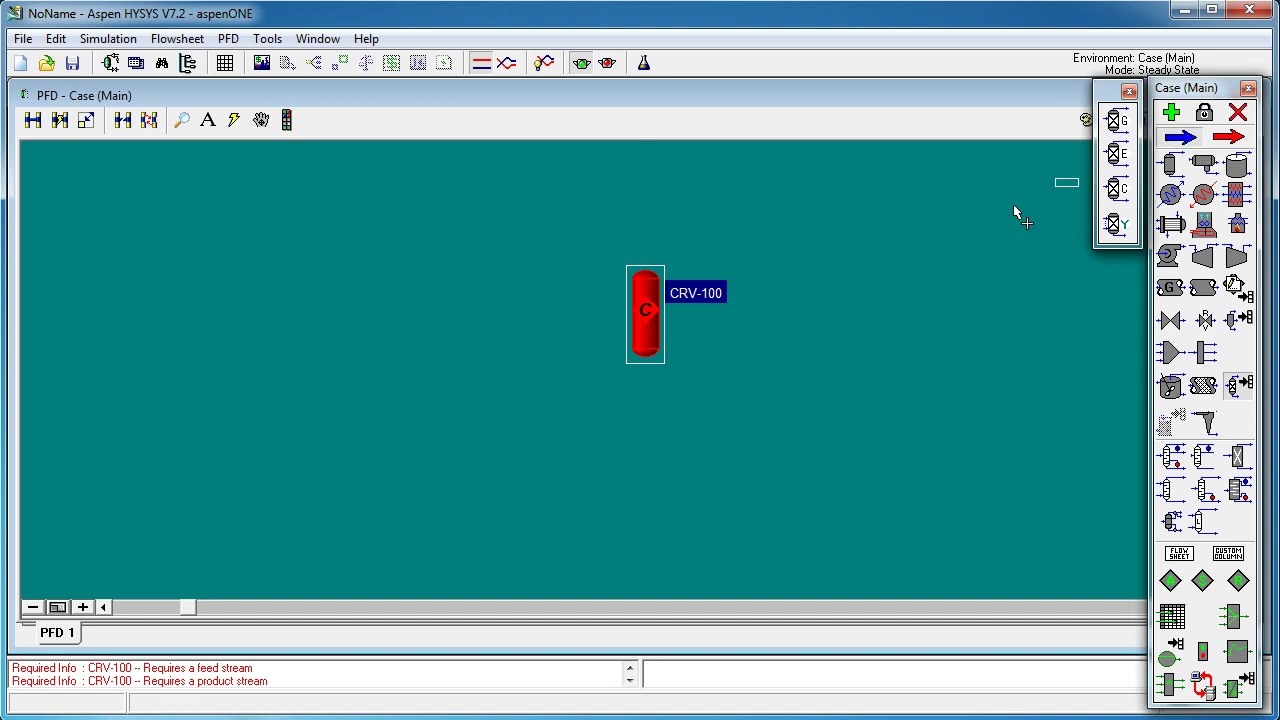
left_click(528, 320)
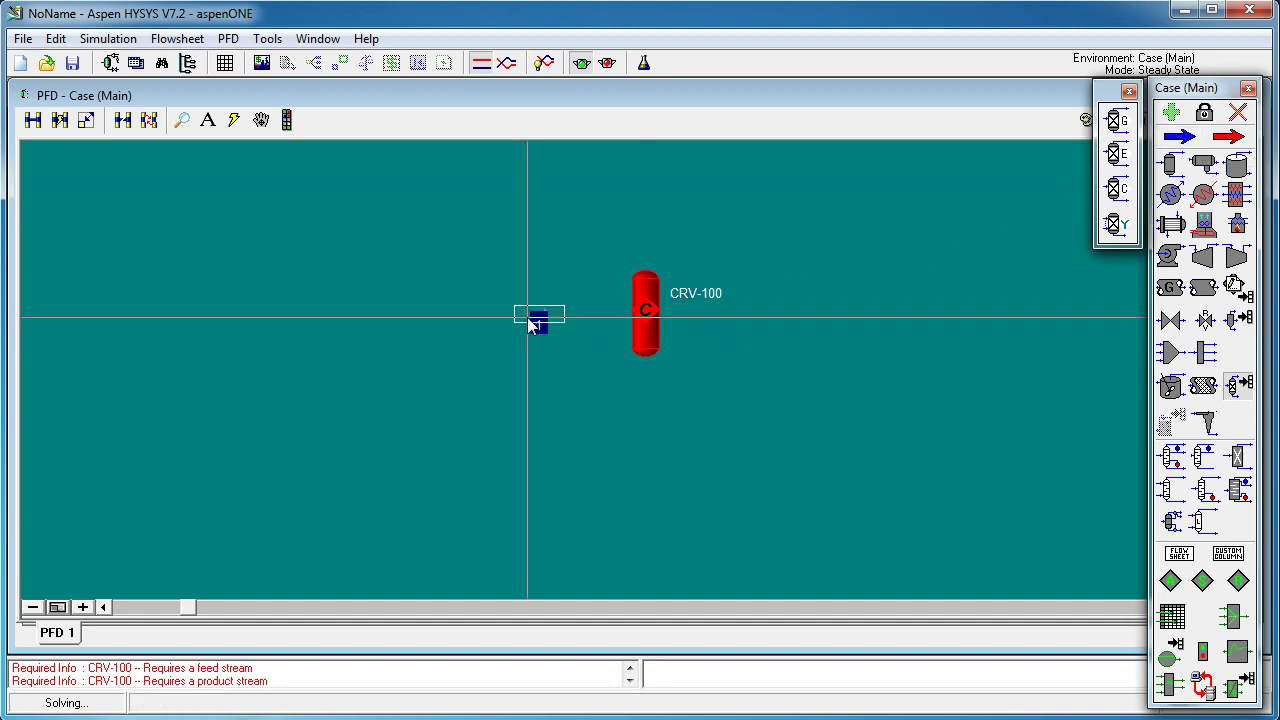
left_click(84, 608)
left_click(84, 608)
left_click(84, 608)
left_click(84, 608)
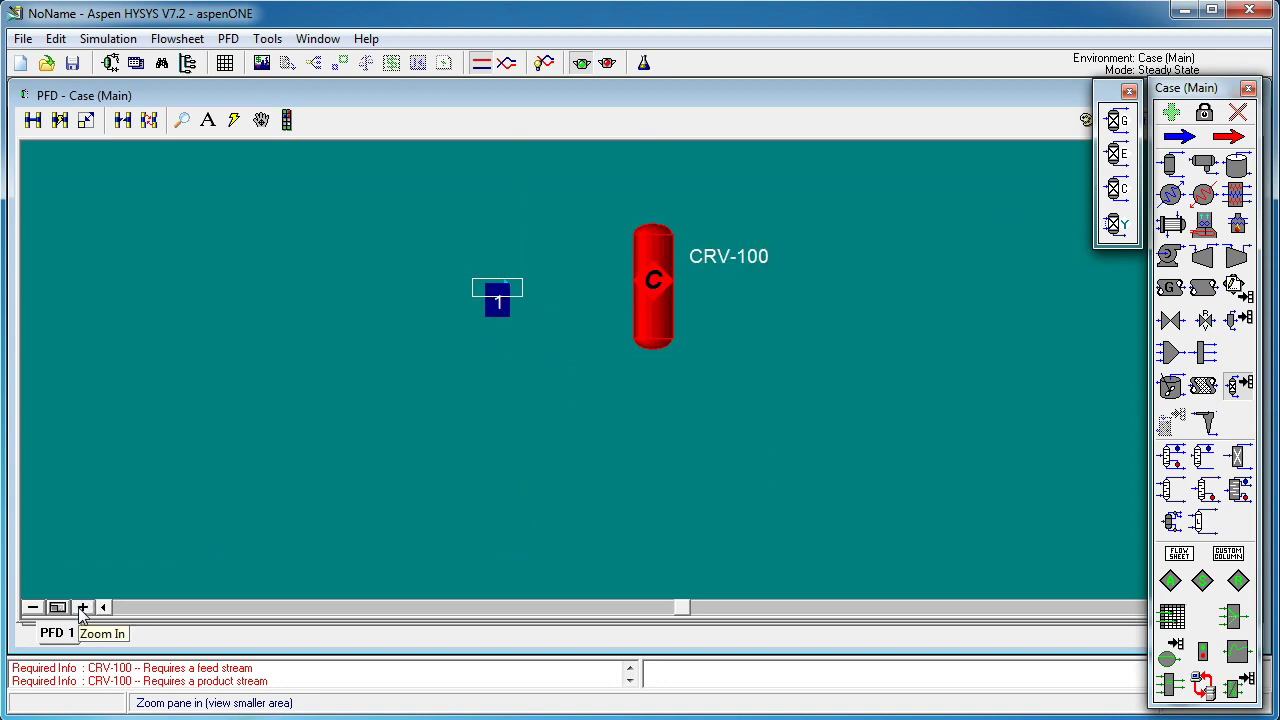
left_click(84, 608)
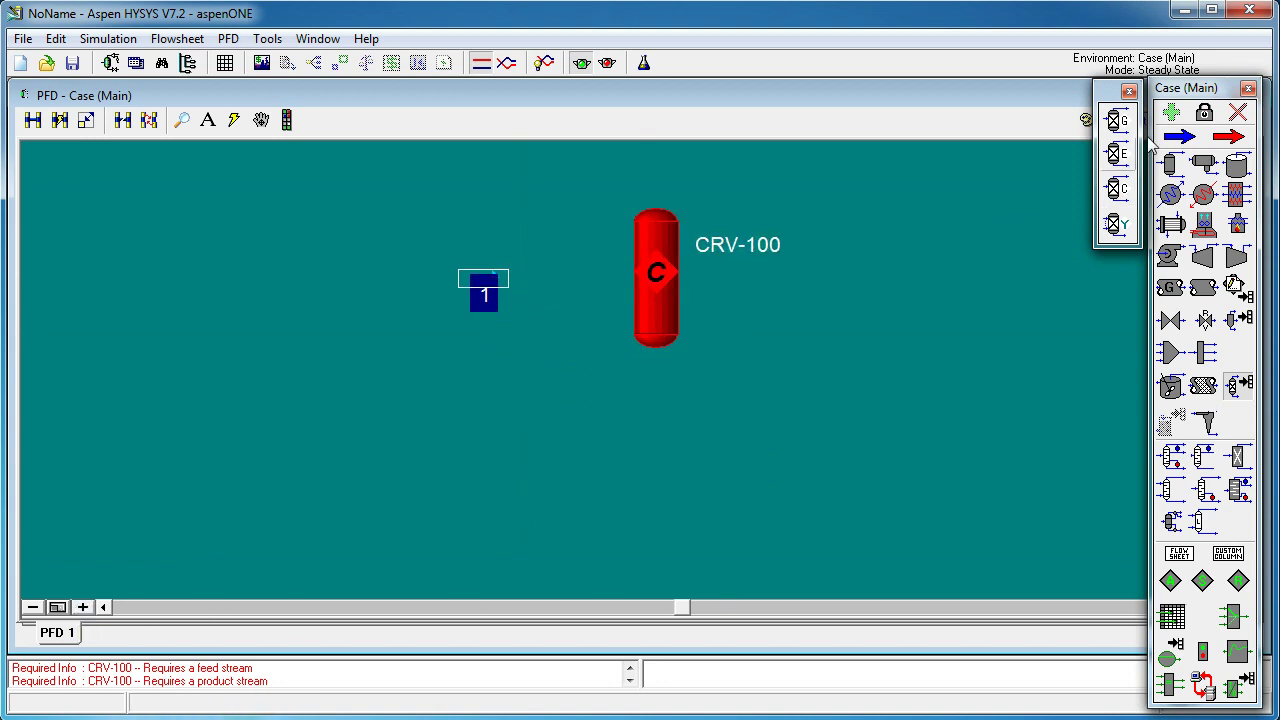
Move the object palette aside so it covers less of the flowsheet, and close the reactor palette.
left_click_drag(1200, 90, 1110, 108)
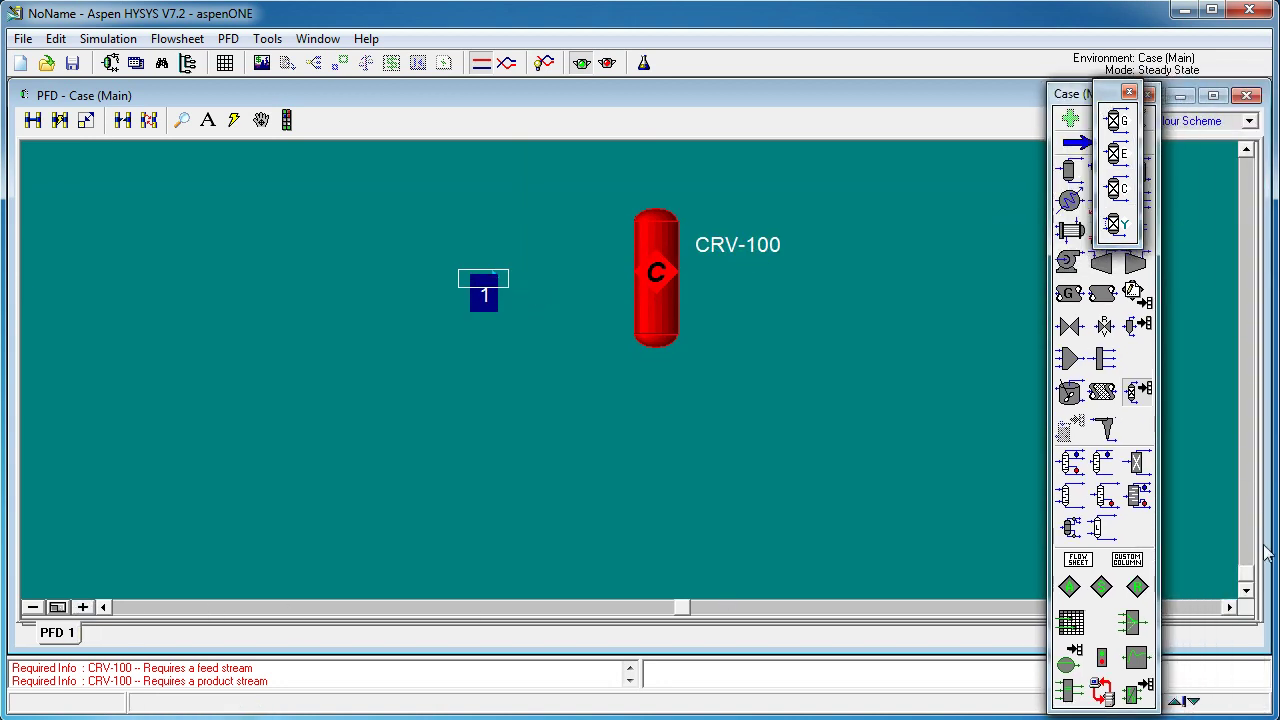
left_click_drag(1250, 574, 1252, 490)
left_click_drag(1076, 94, 1182, 62)
left_click_drag(1115, 92, 1124, 92)
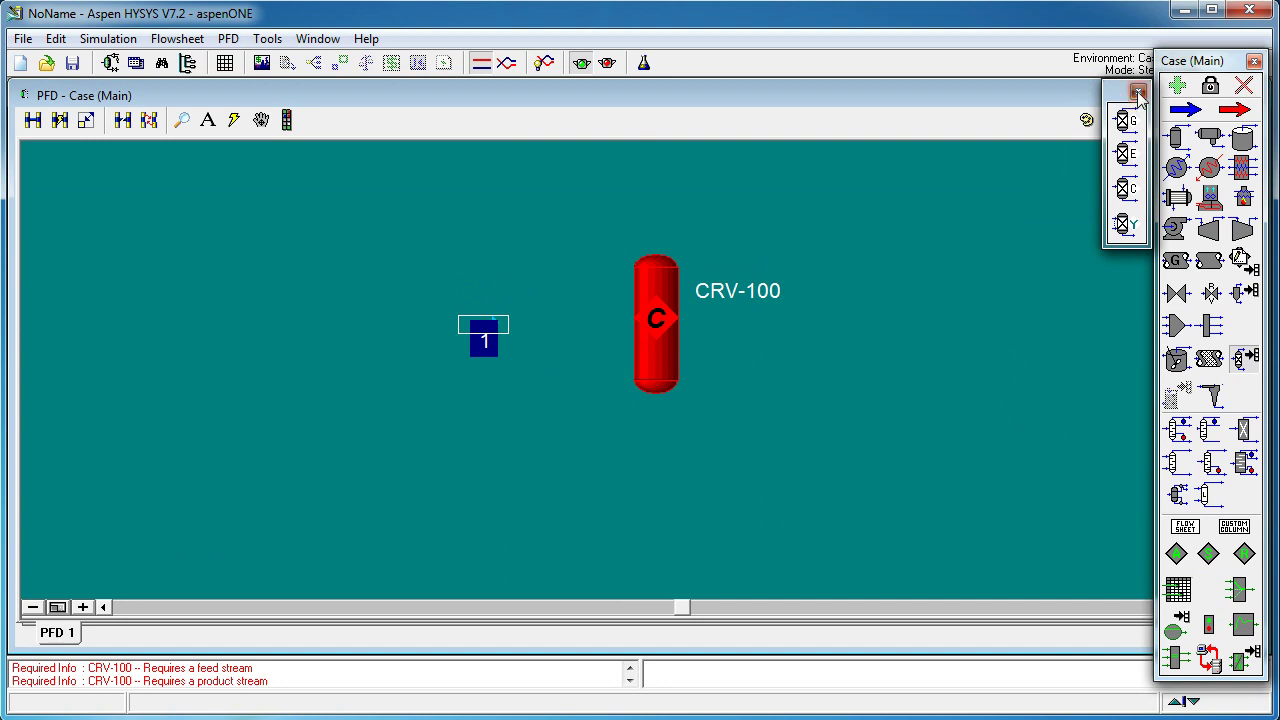
left_click(1138, 92)
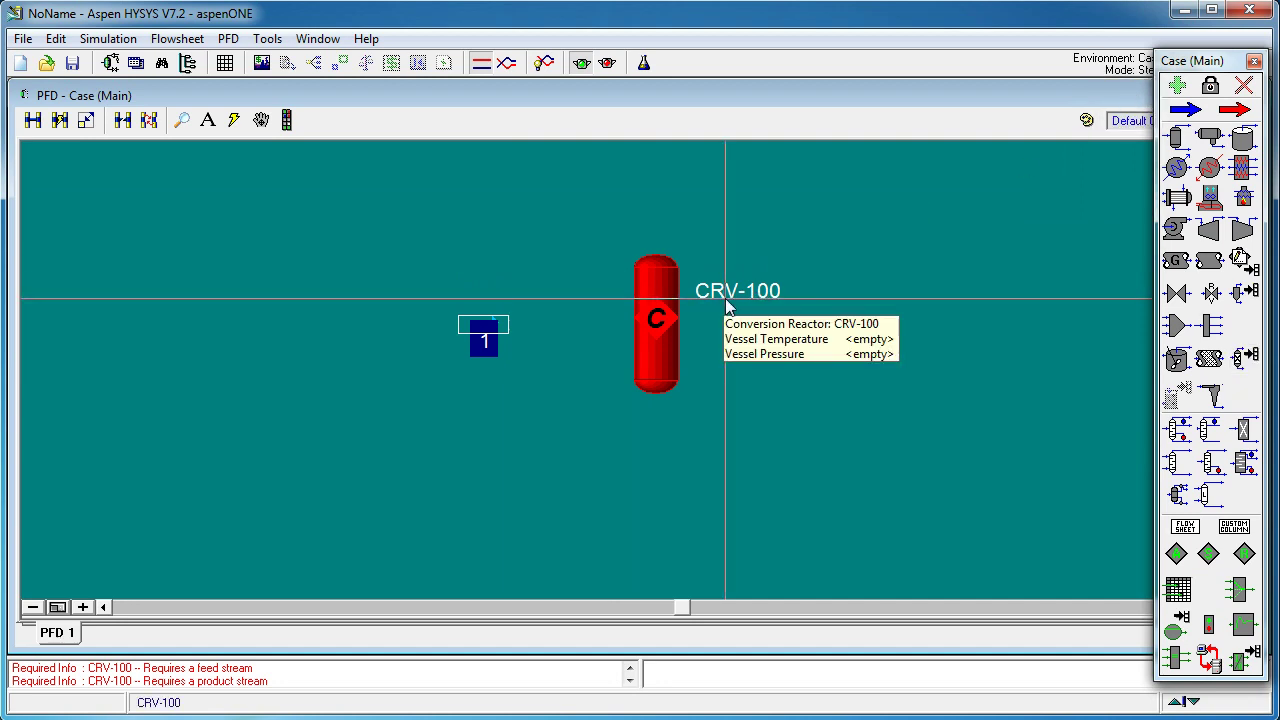
Rename material stream 1 as Feed stream.
double_click(484, 335)
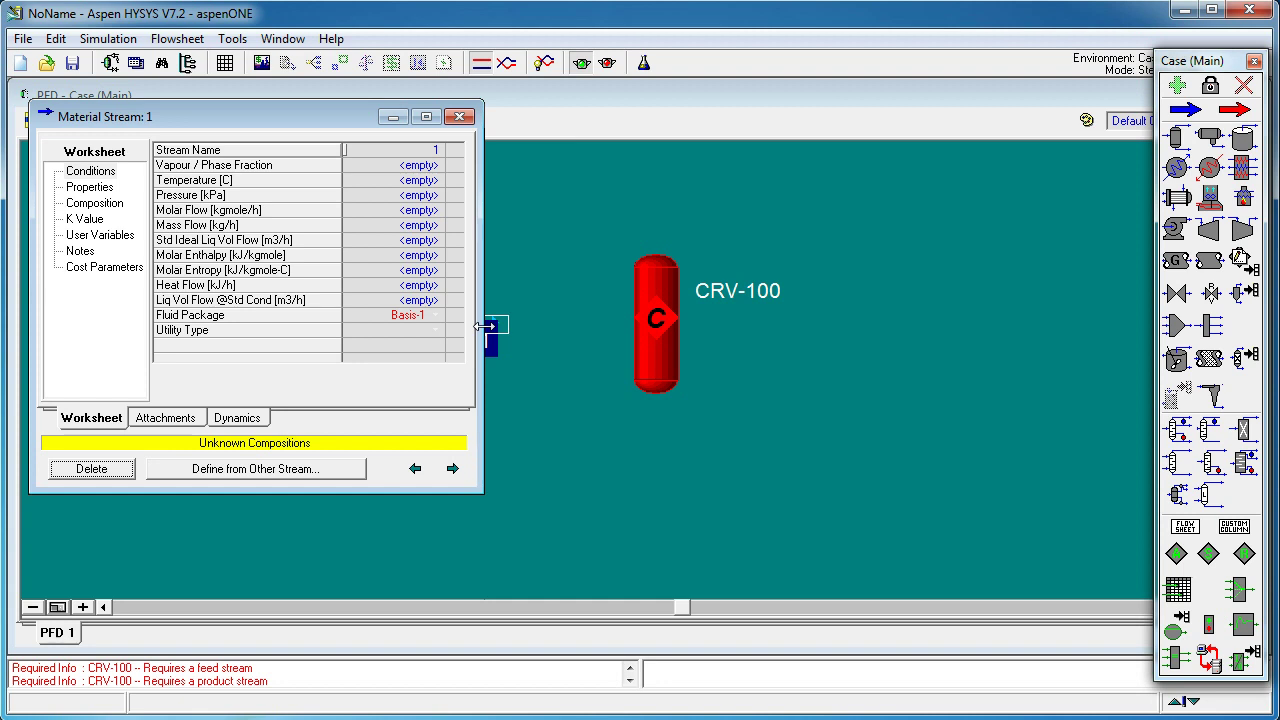
left_click(425, 151)
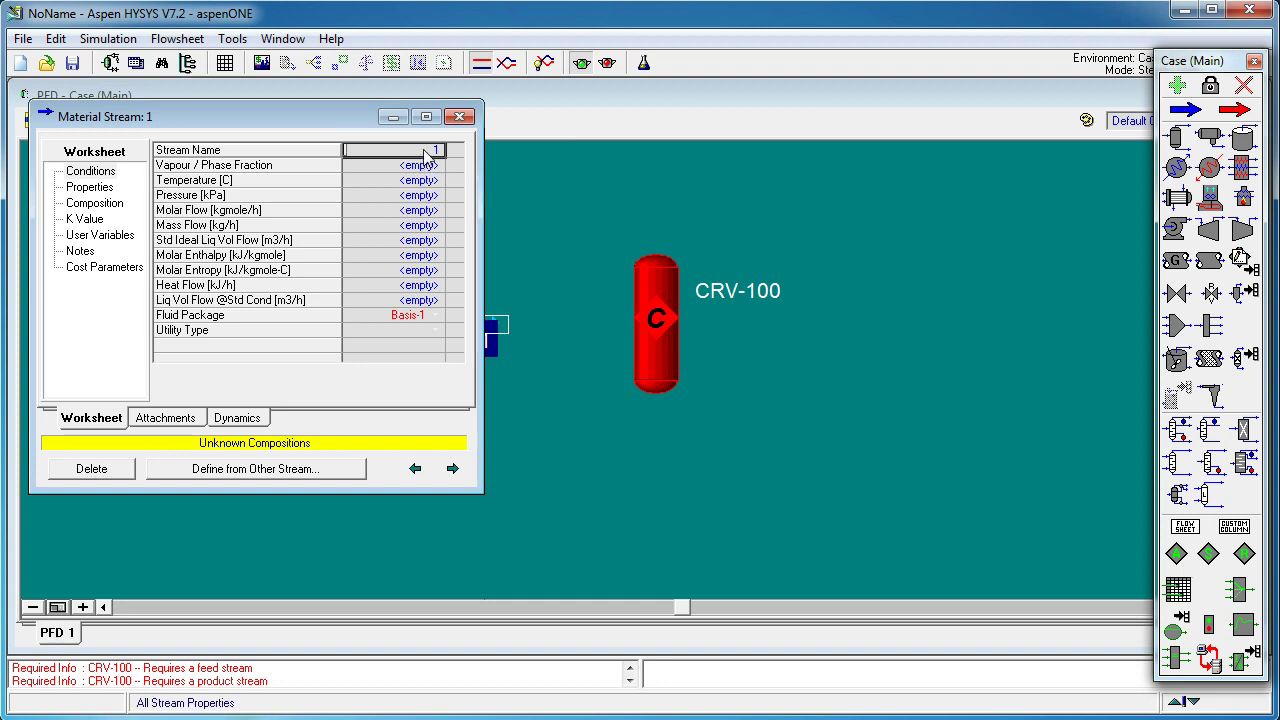
type("Feed stre")
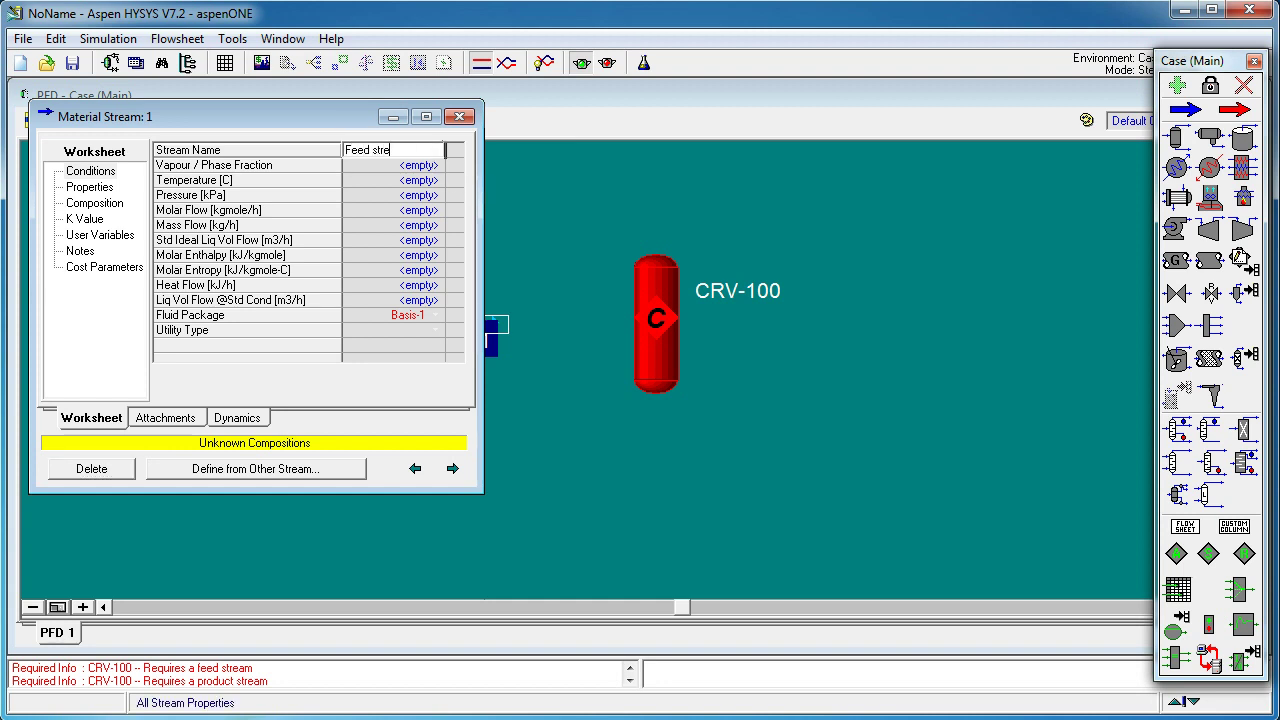
type("am")
key("Return")
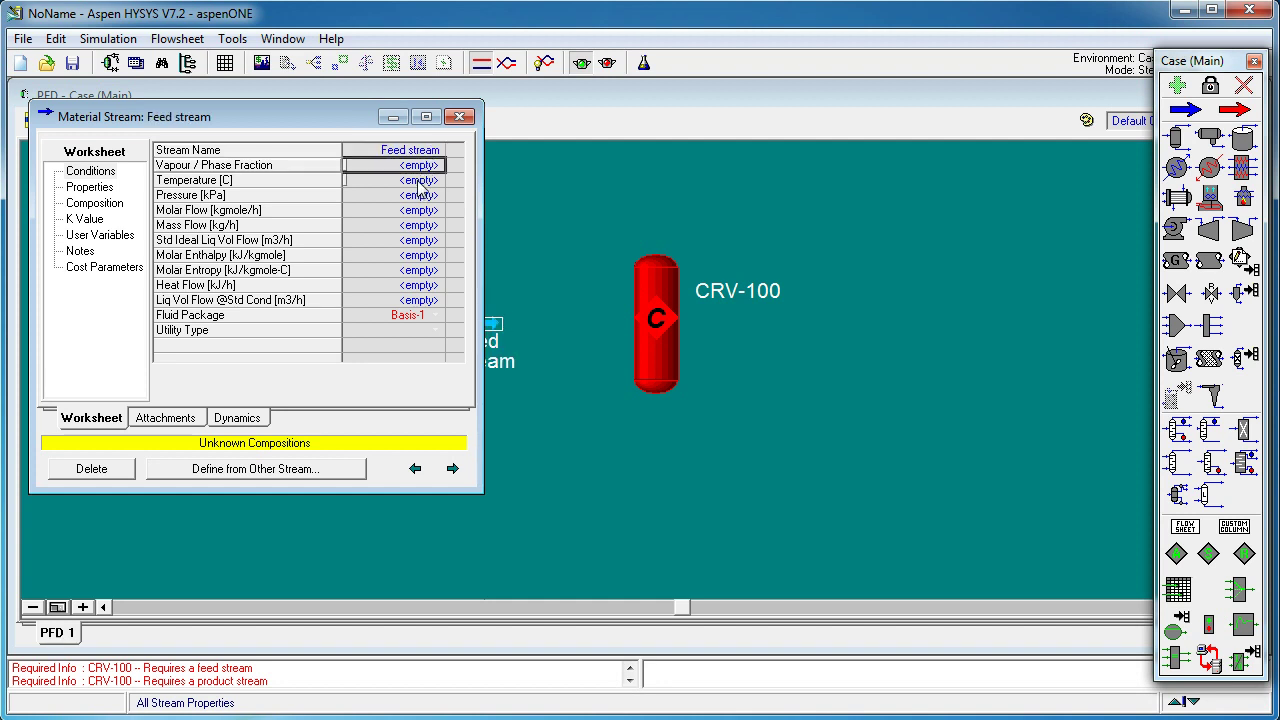
Set the Feed stream's temperature to 25 C and its pressure to 100 kPa.
left_click(421, 180)
type("25")
key("Return")
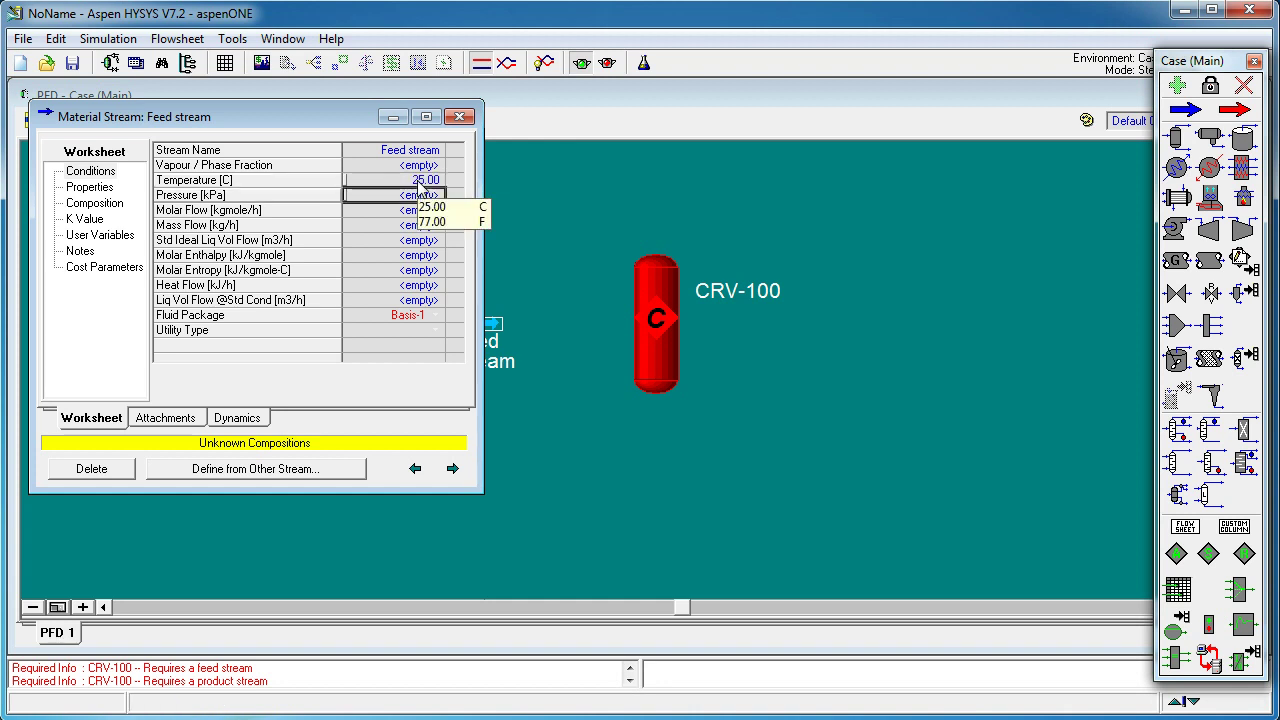
type("100")
key("Return")
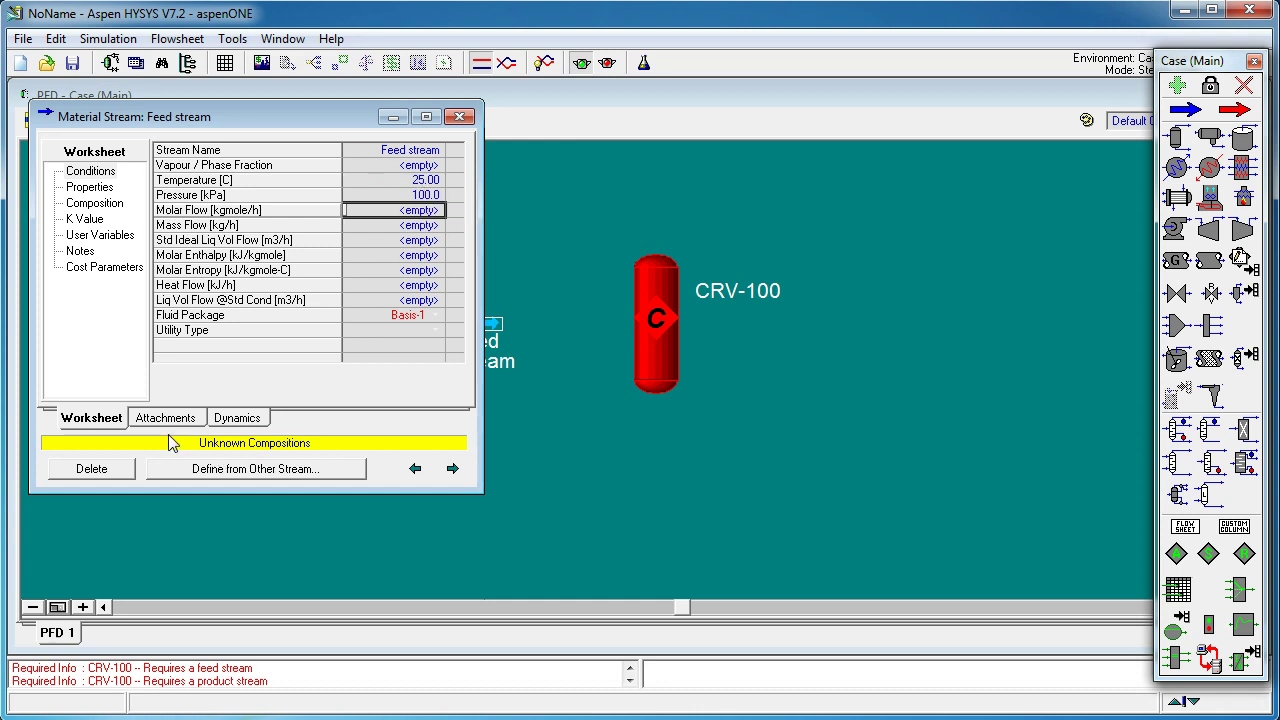
Change the Feed stream's compositional basis to Mole Flows.
left_click(95, 203)
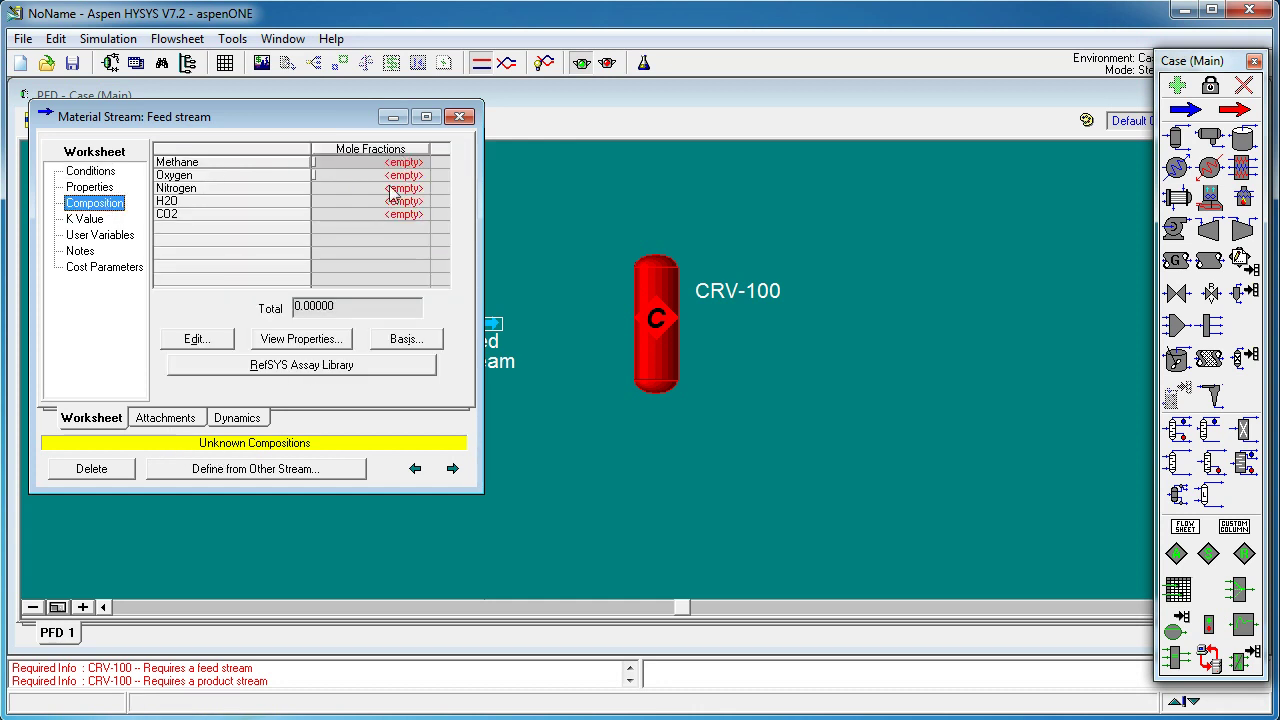
left_click(406, 339)
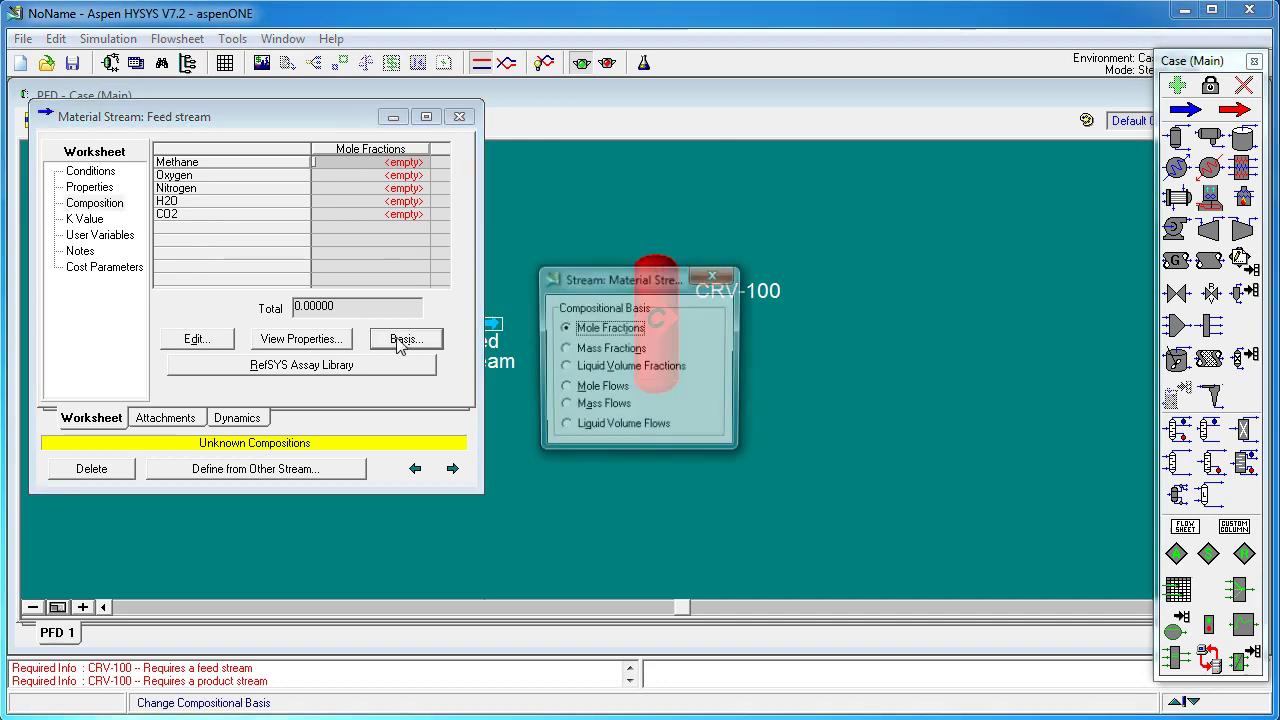
left_click(566, 390)
left_click(716, 278)
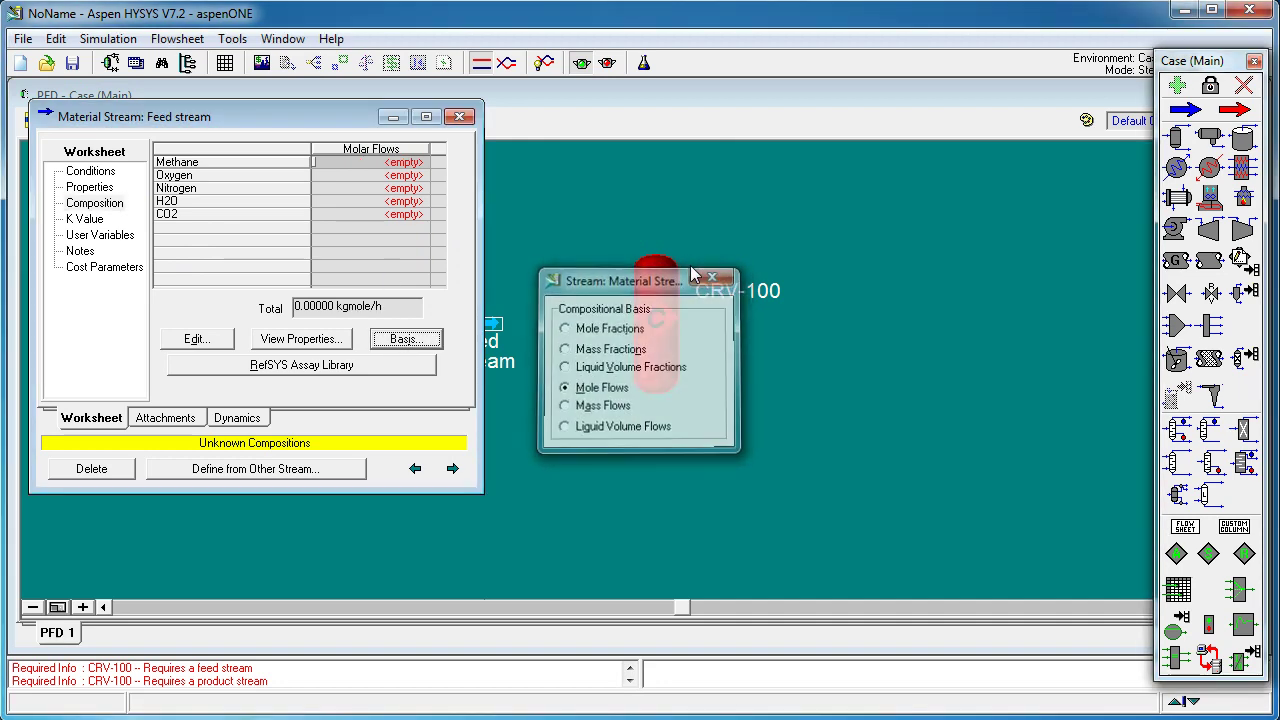
Set the Feed stream's molar flows to 100 kgmole/h for Methane and 400 kgmole/h for Oxygen.
left_click(413, 165)
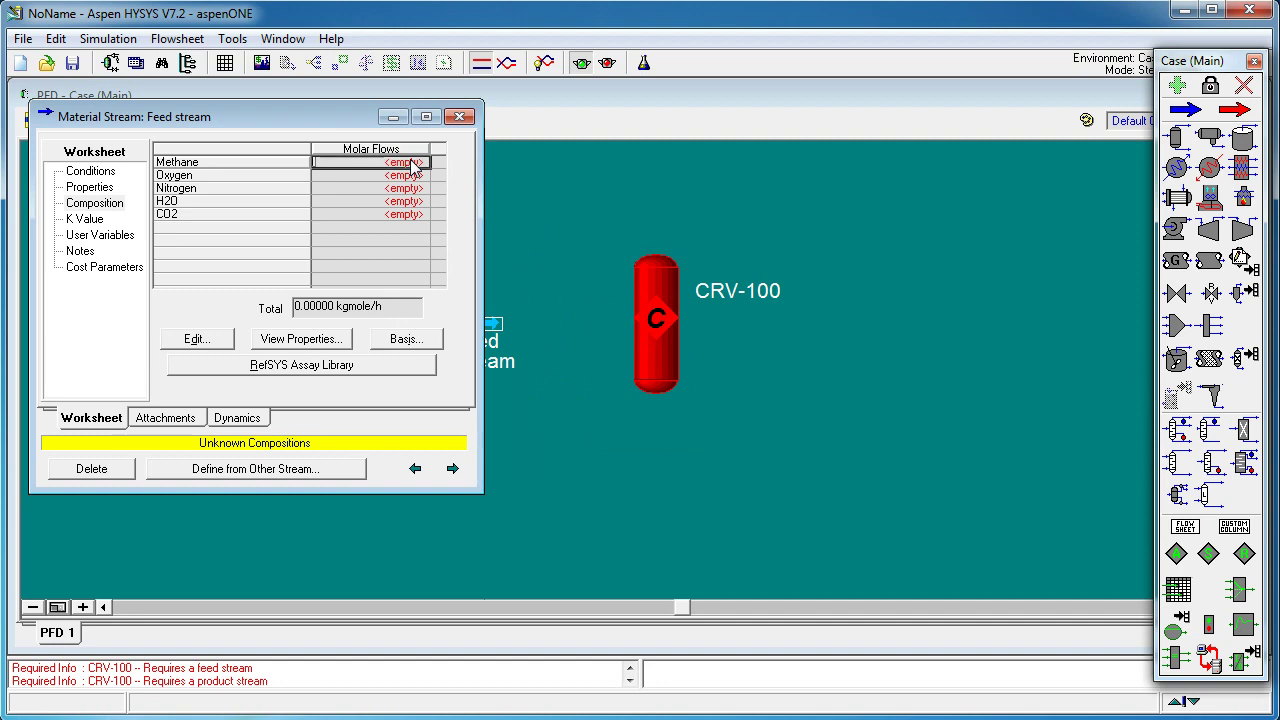
type("10")
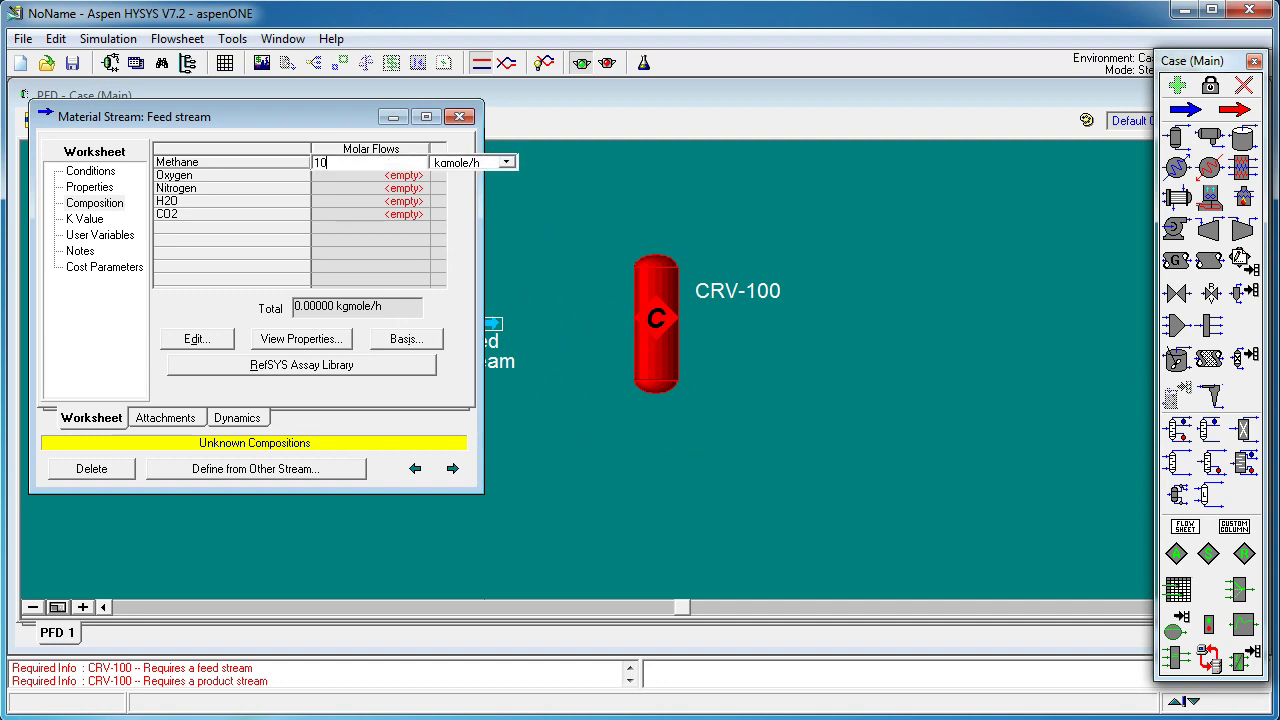
type("0")
key("Return")
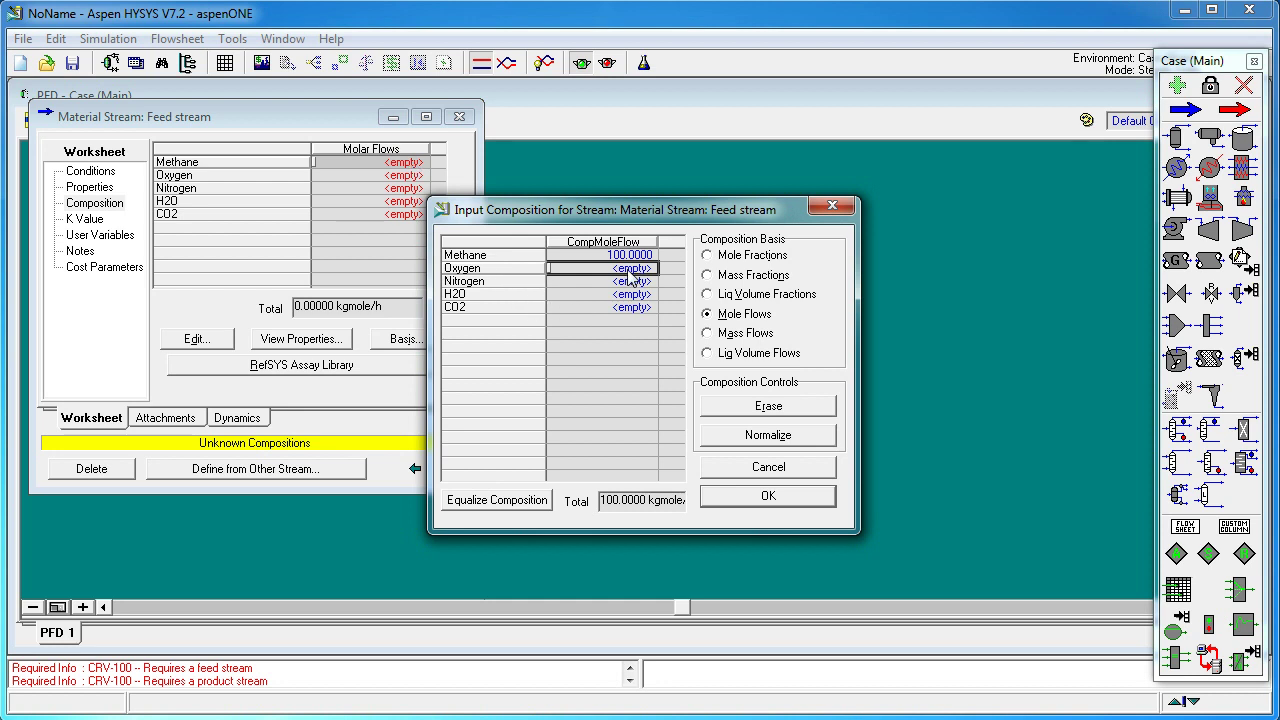
type("4")
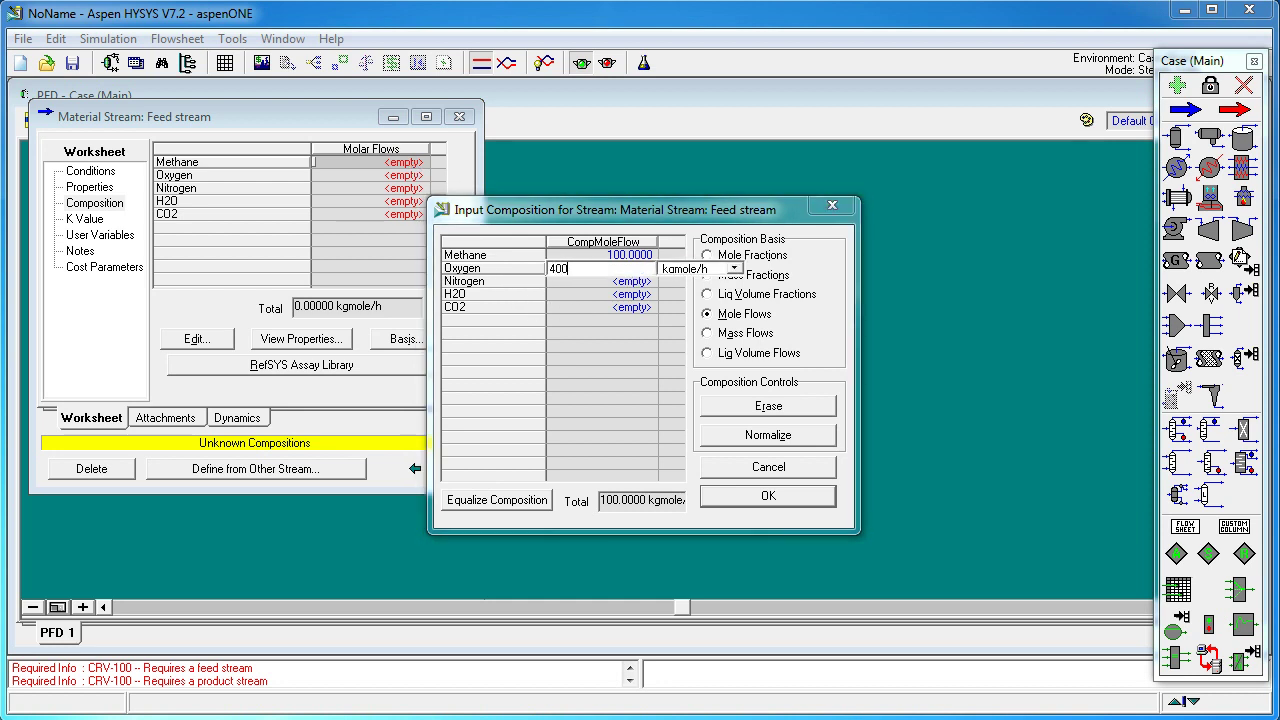
type("00")
key("Return")
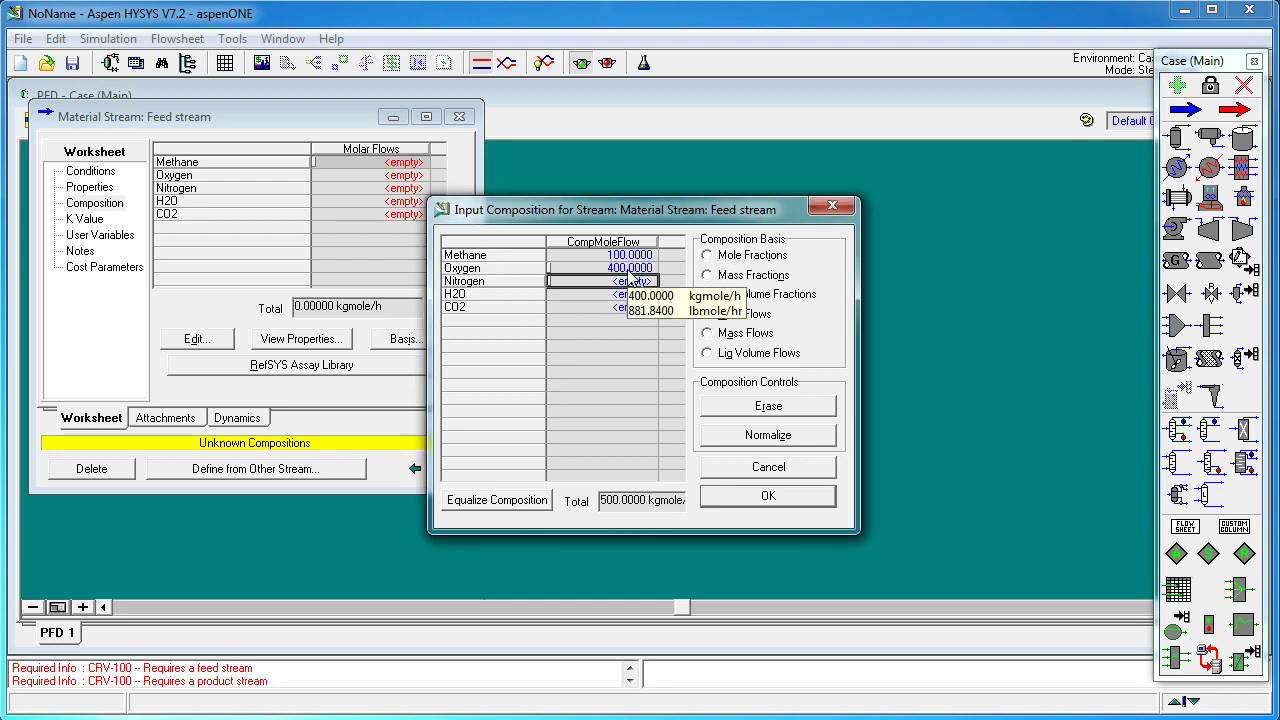
Set the molar flows to 1504.6 kgmole/h for Nitrogen and 0 for H2O and CO2, accept the composition and close the stream window.
type("1504.6")
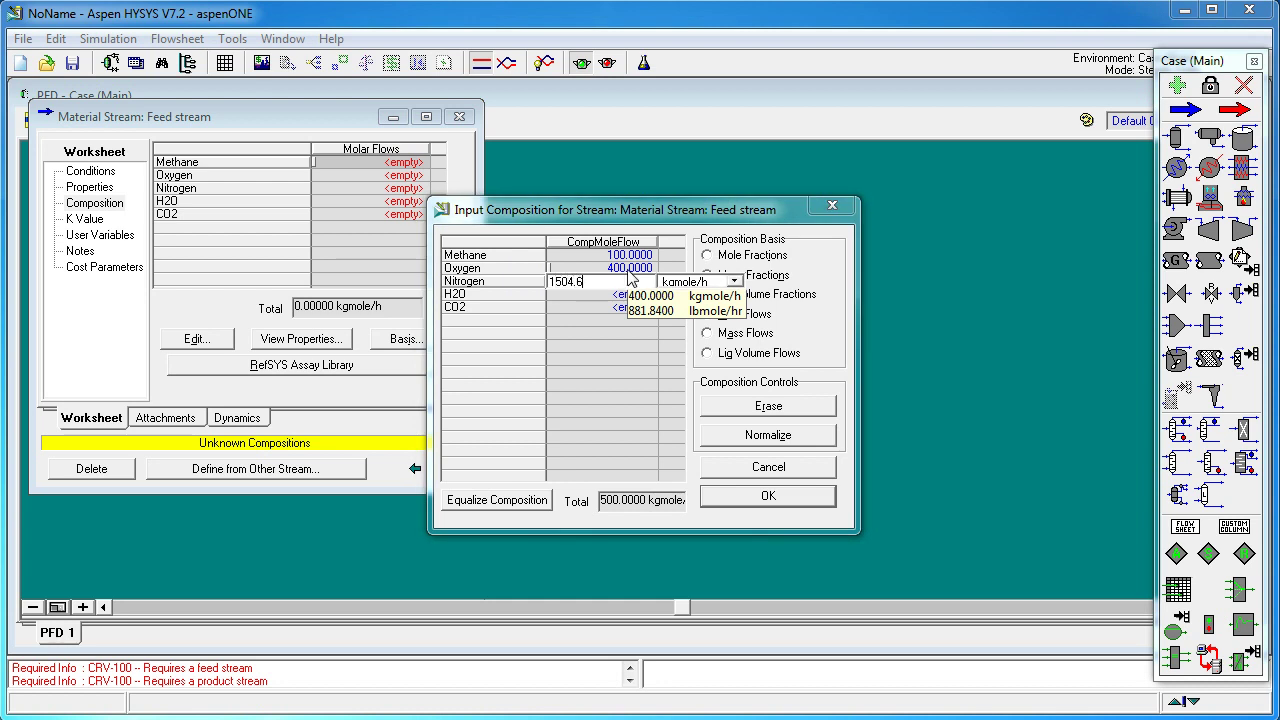
key("Return")
type("0")
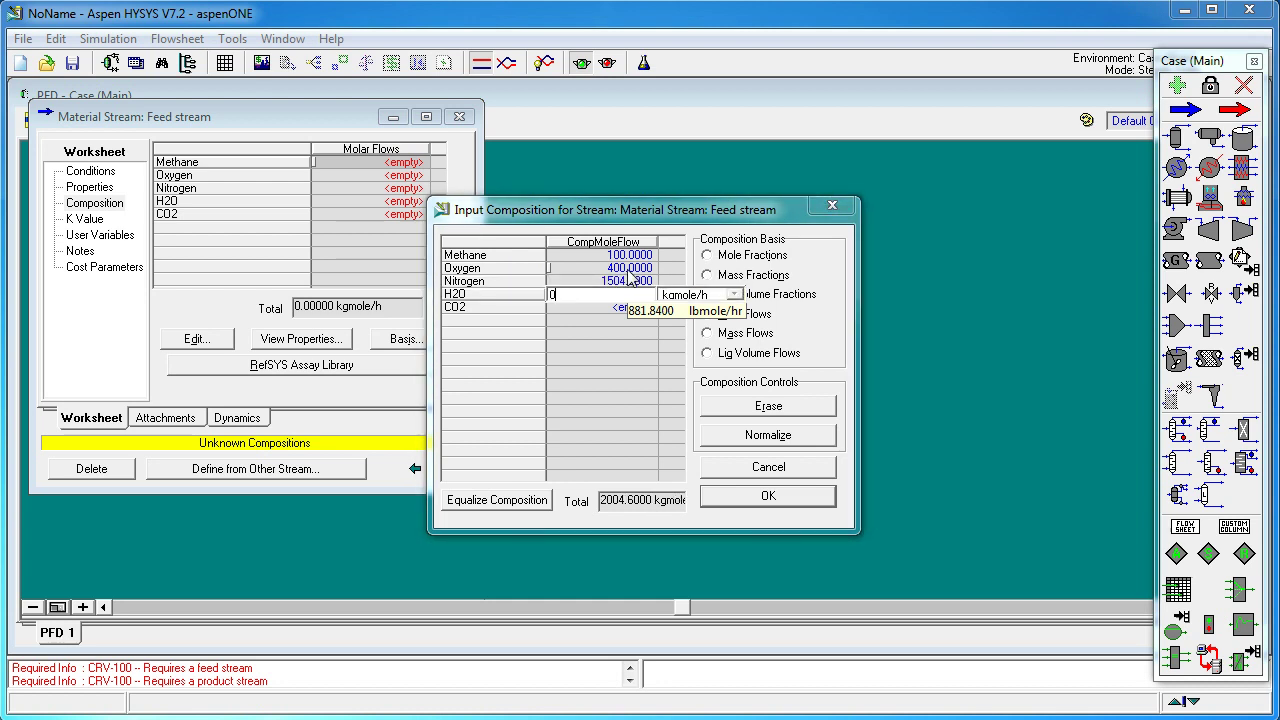
key("Return")
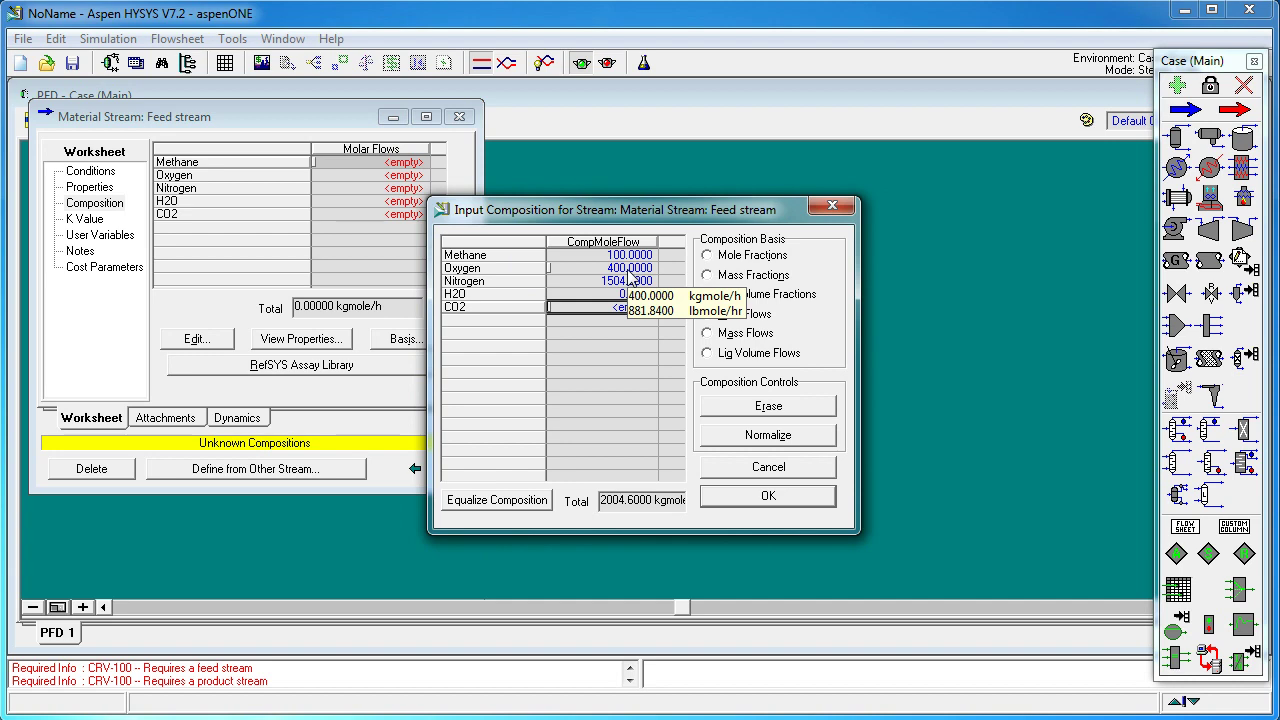
type("0")
key("Return")
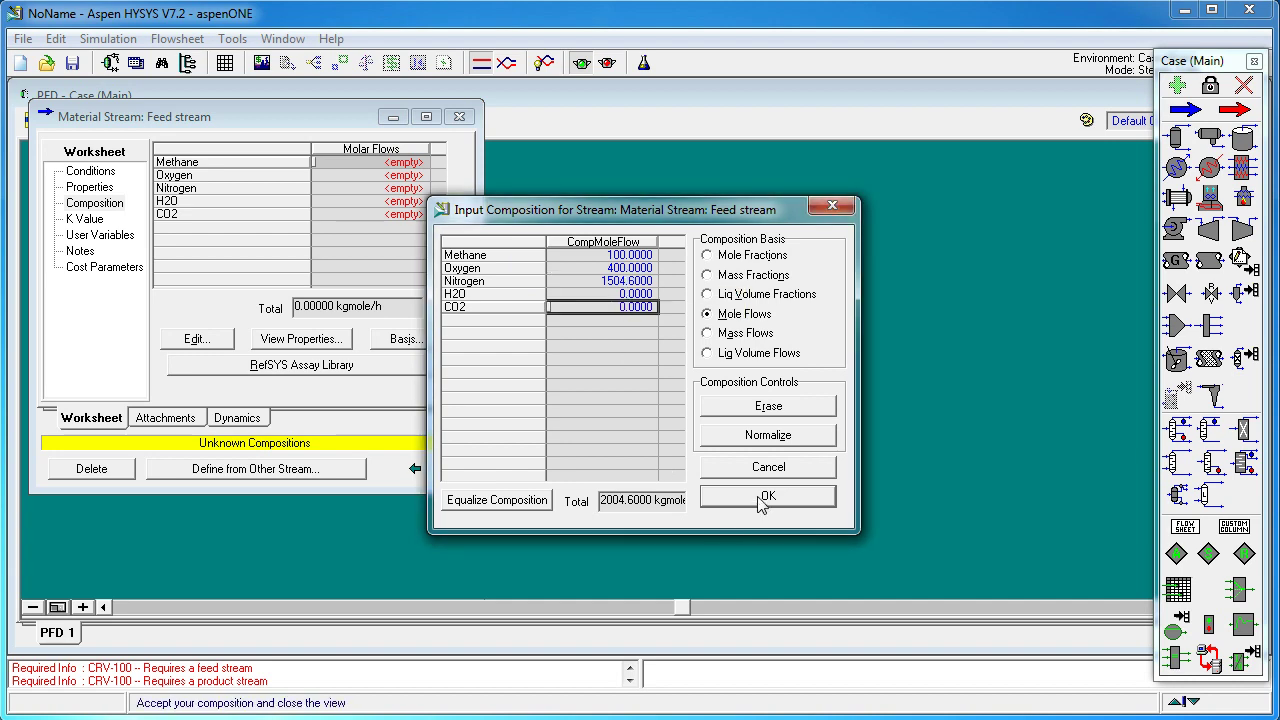
left_click(760, 498)
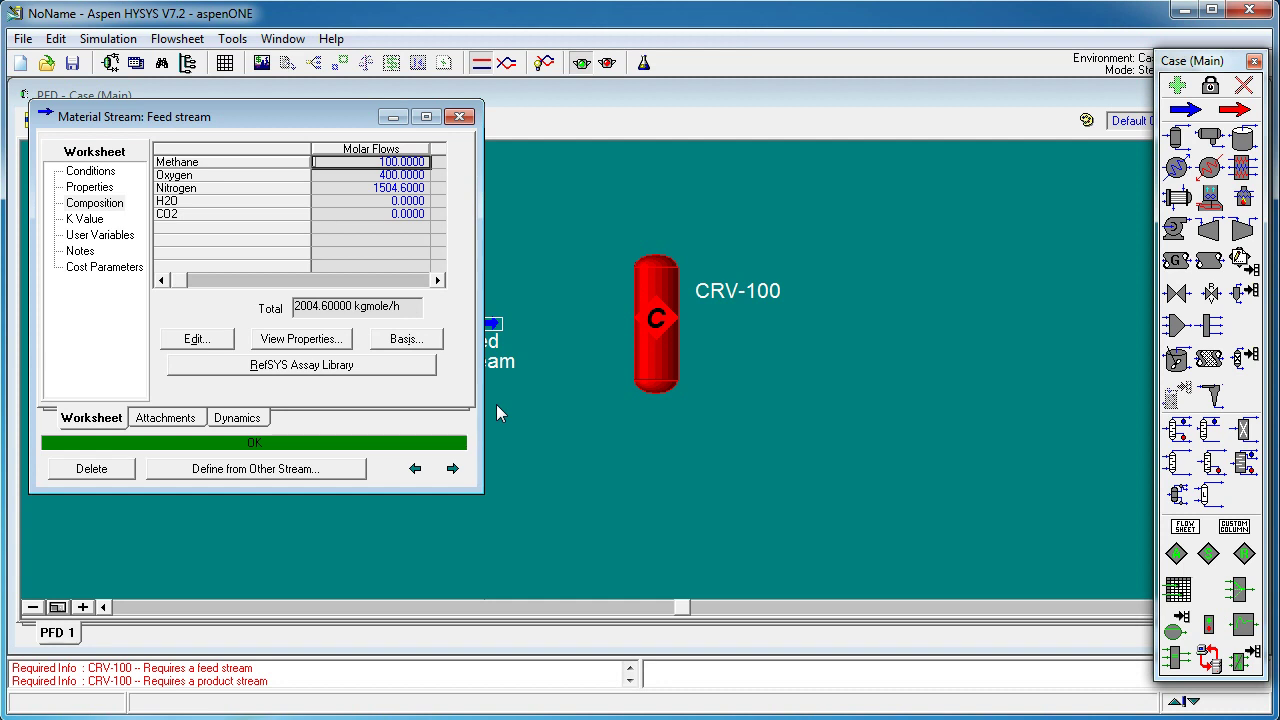
left_click(462, 118)
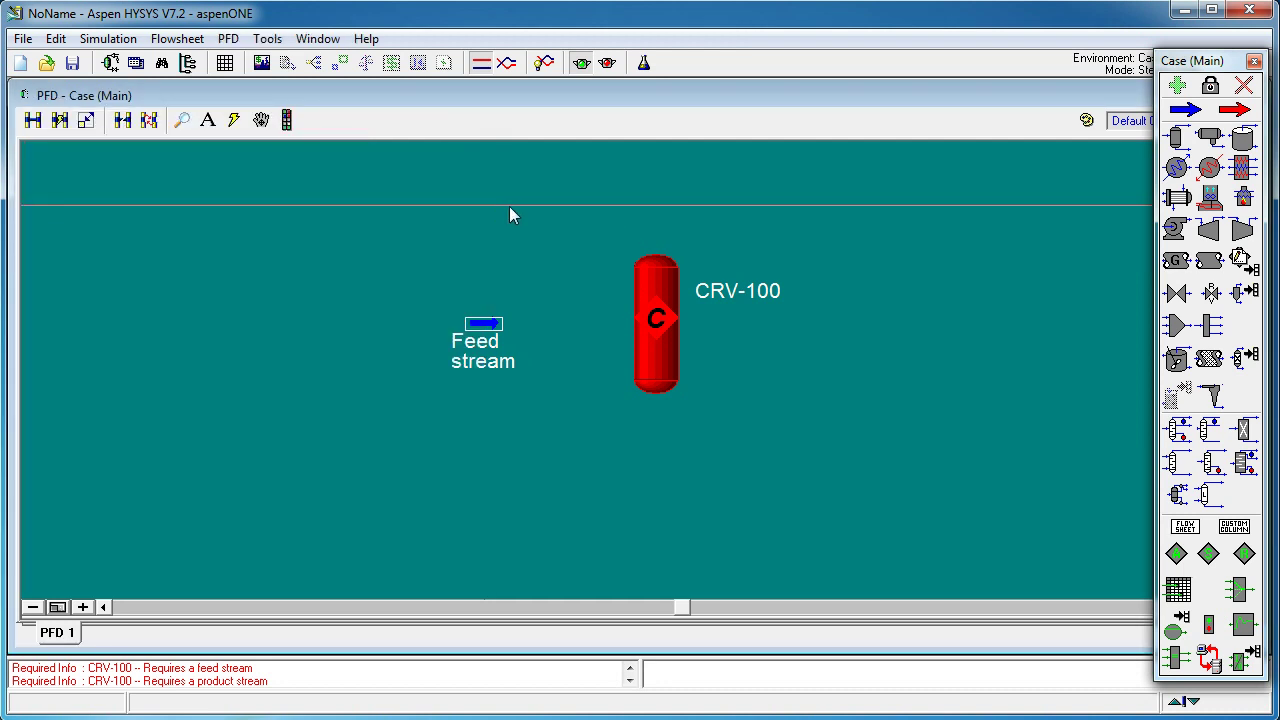
Open the conversion reactor CRV-100 and connect Feed stream as its inlet.
double_click(669, 323)
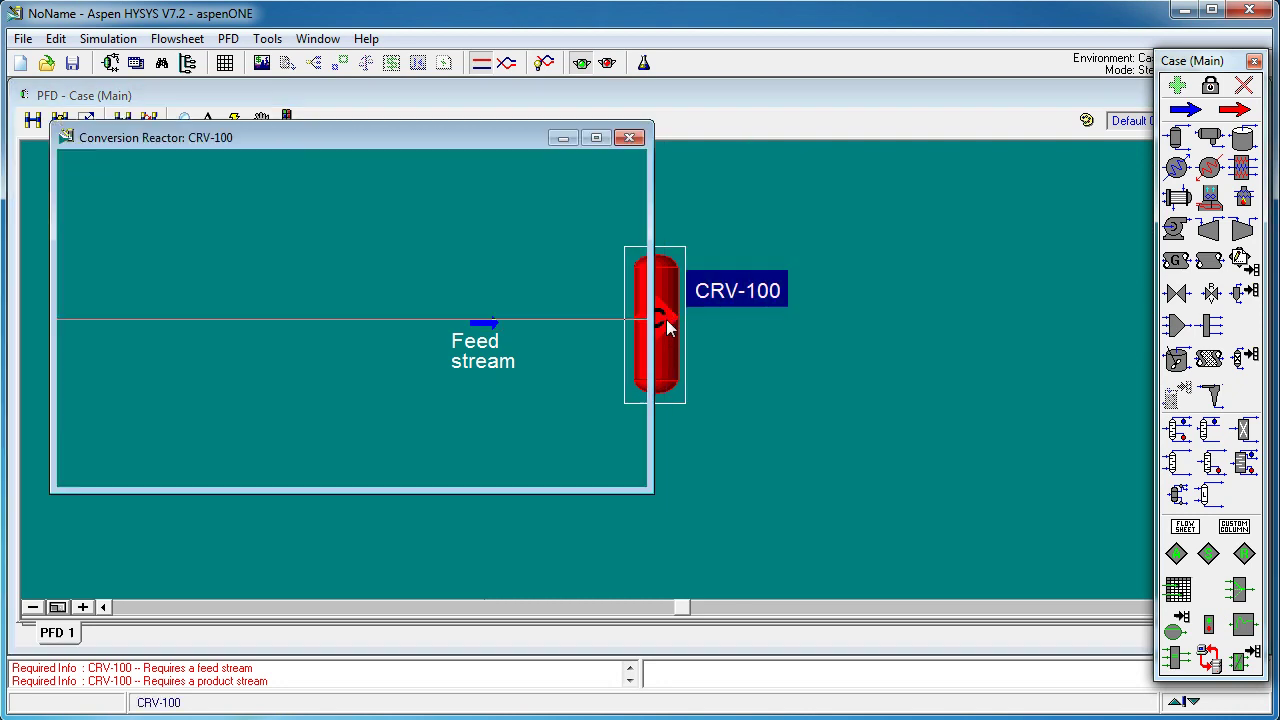
left_click(306, 237)
left_click(306, 237)
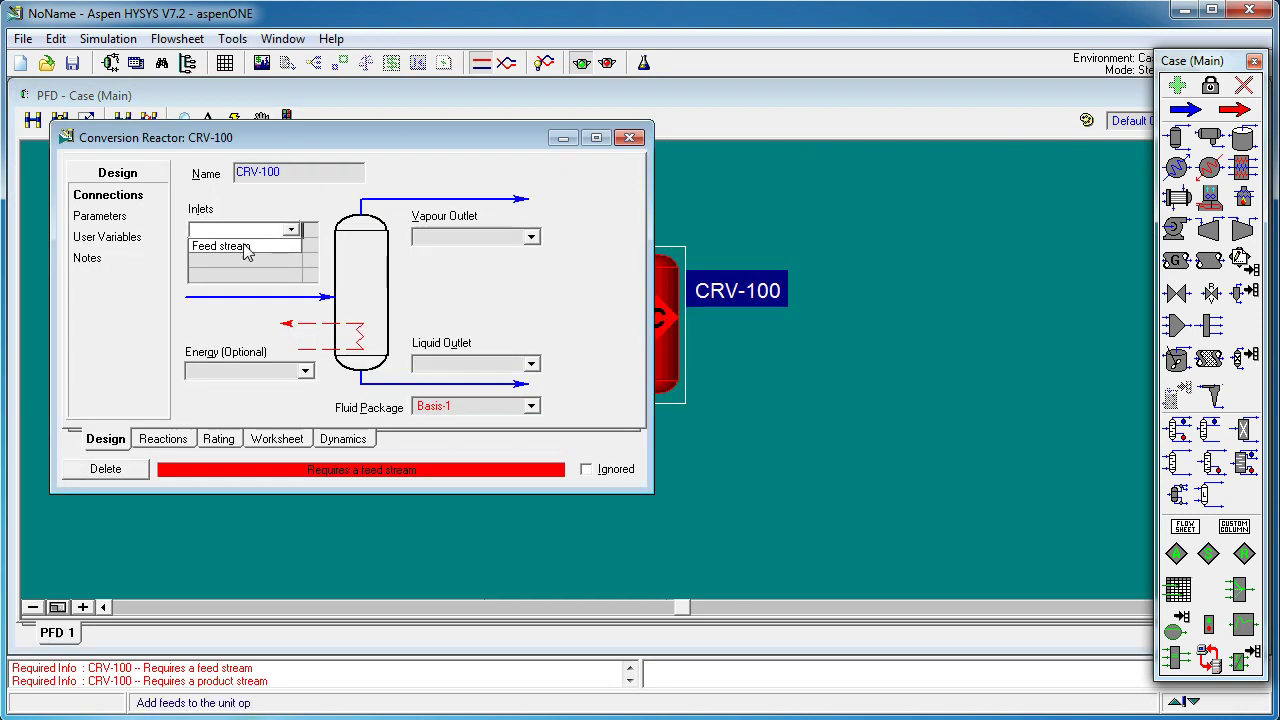
left_click(249, 250)
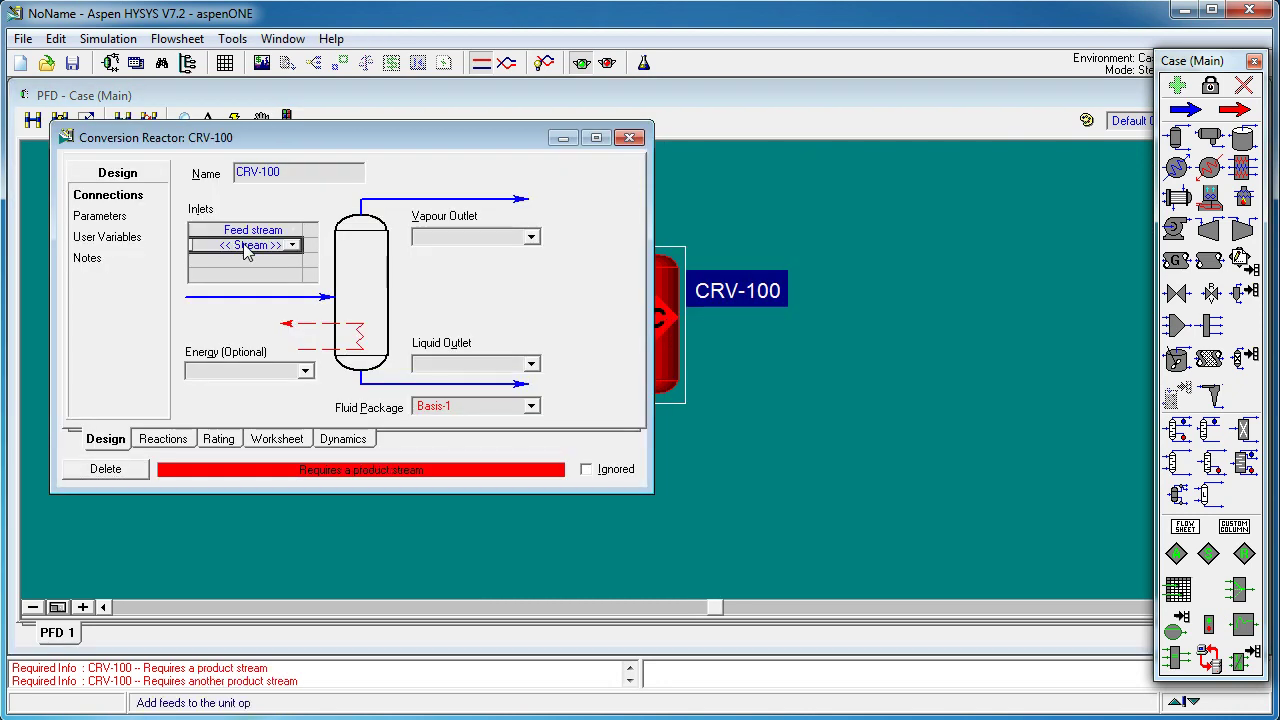
Create the reactor's outlet streams, naming the vapour outlet Gas Product and the liquid outlet Liquid Product.
left_click(451, 236)
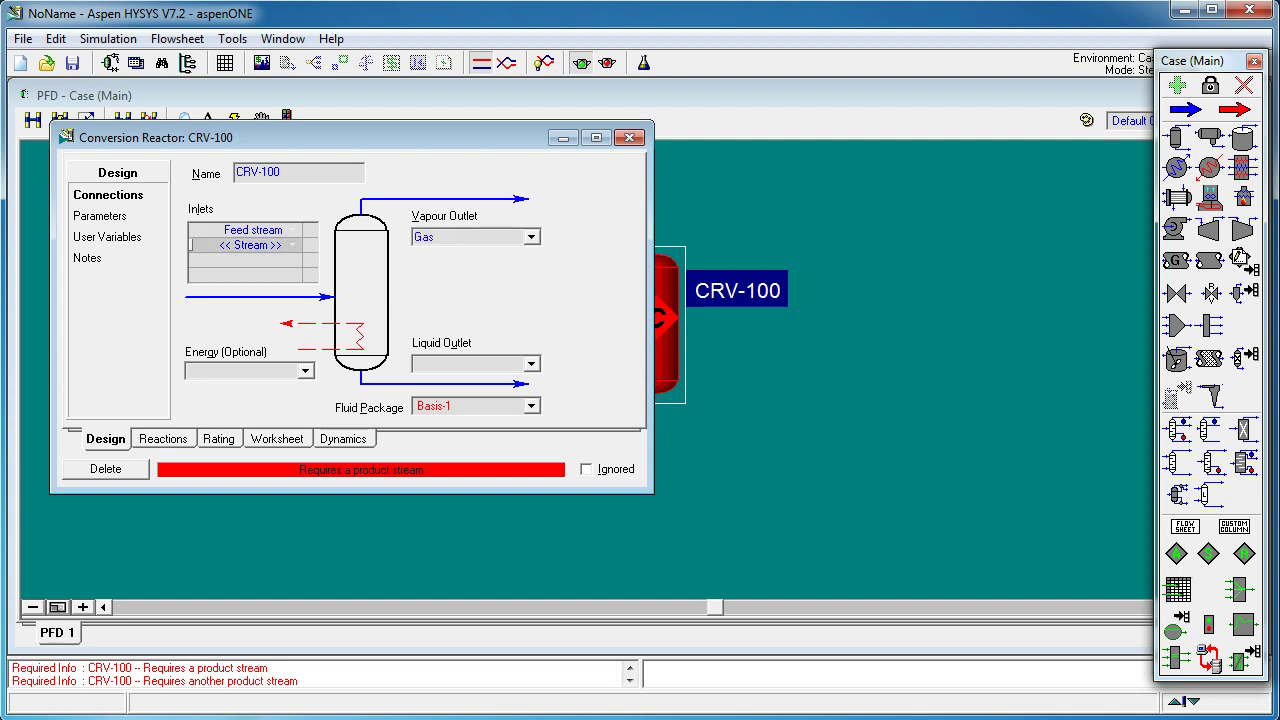
type("Gas Product")
key("Return")
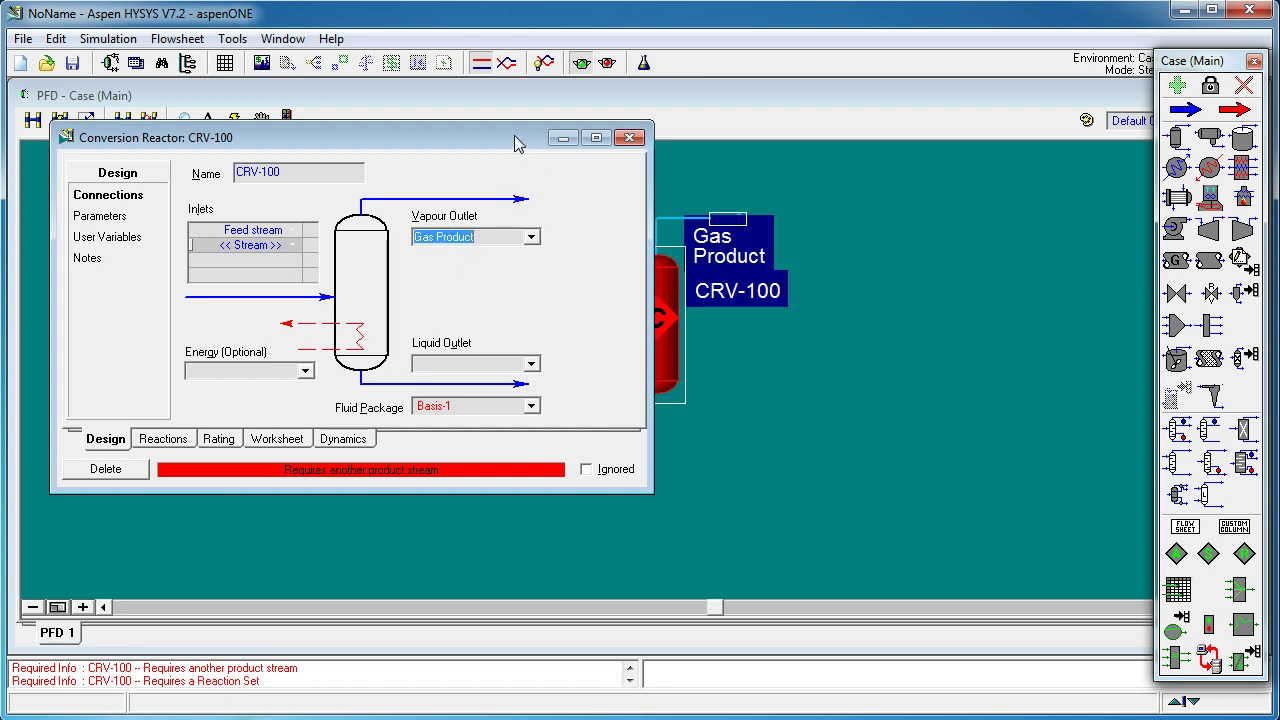
left_click_drag(514, 135, 432, 132)
left_click(380, 361)
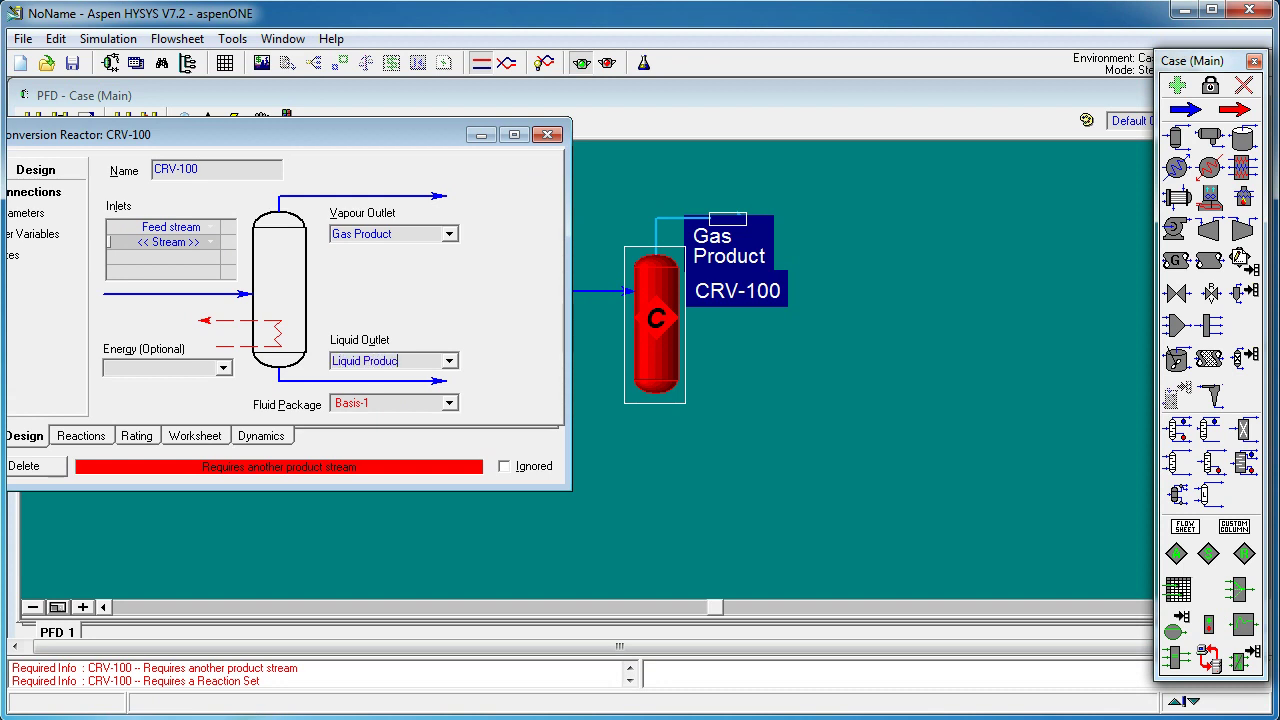
key("Return")
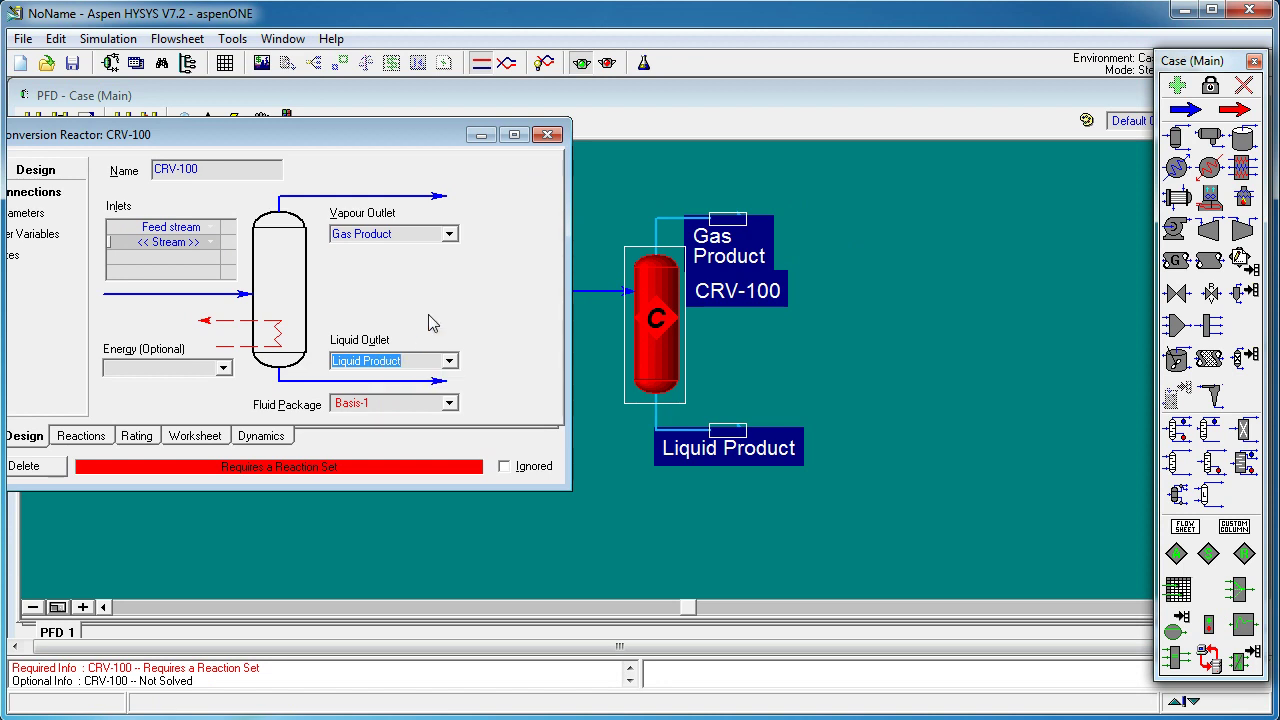
left_click_drag(334, 137, 425, 169)
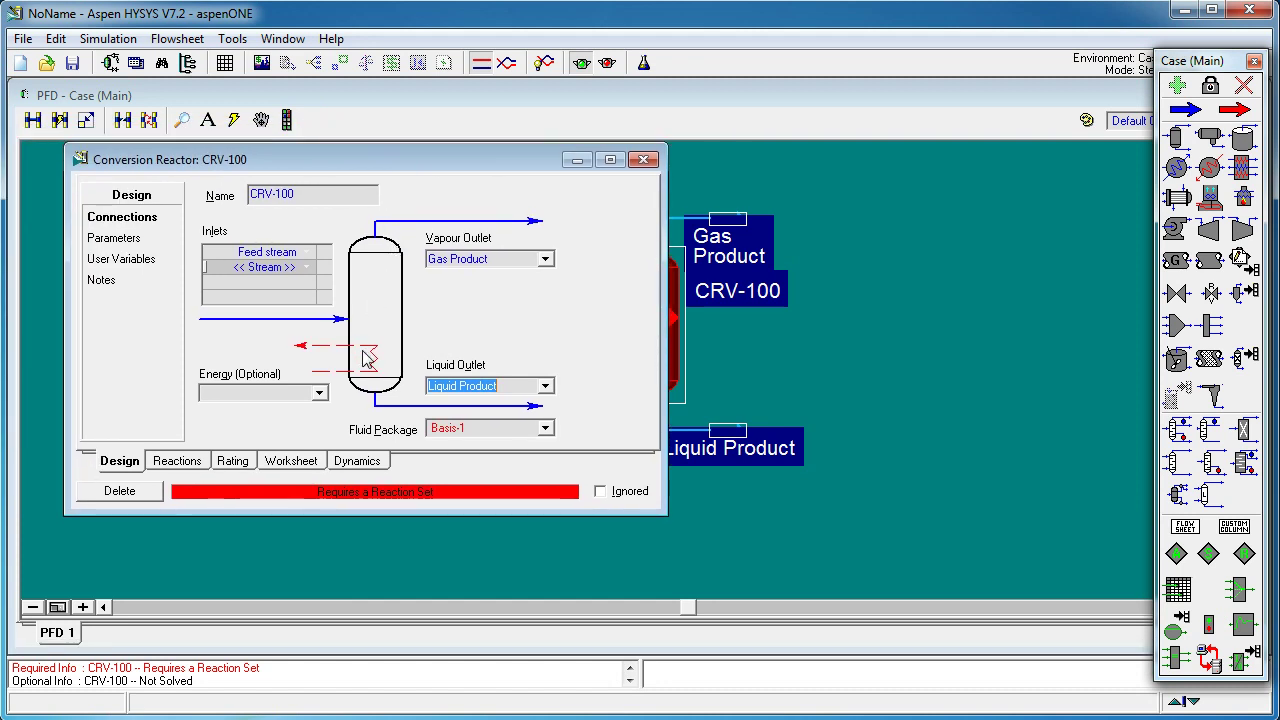
Assign the Global Rxn Set to the conversion reactor as its reaction set.
left_click(181, 462)
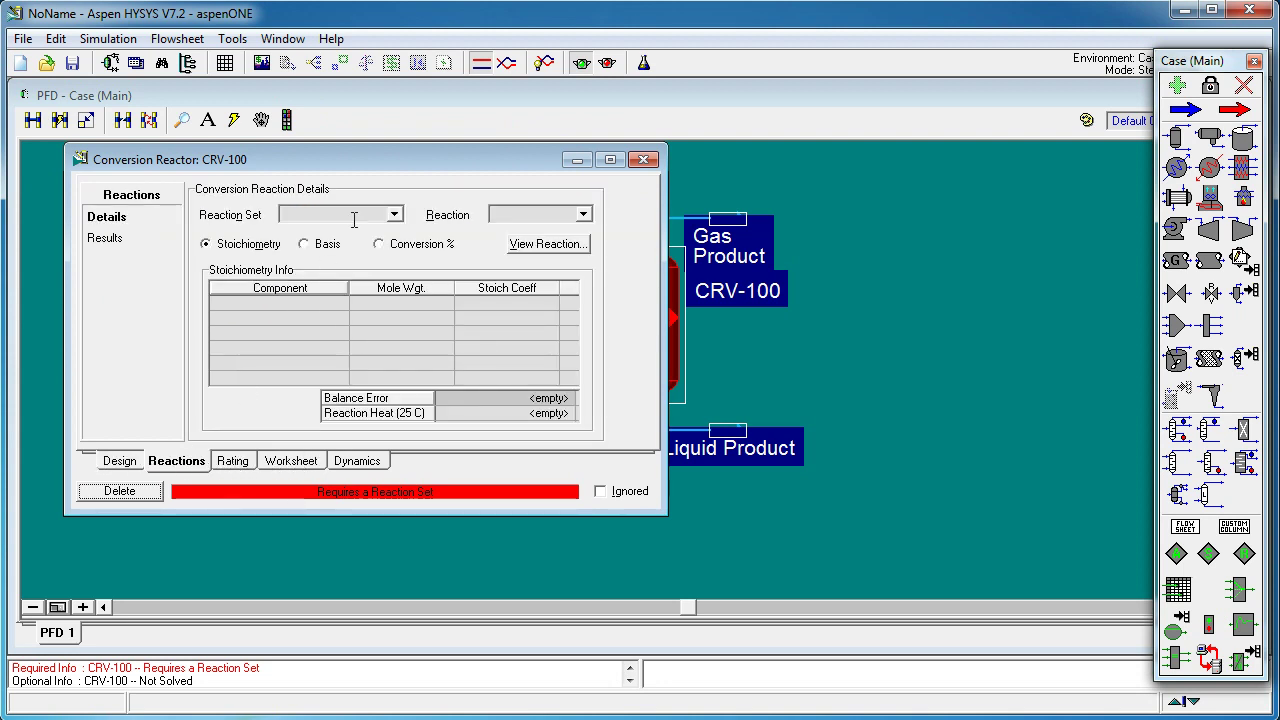
left_click(394, 214)
left_click(350, 232)
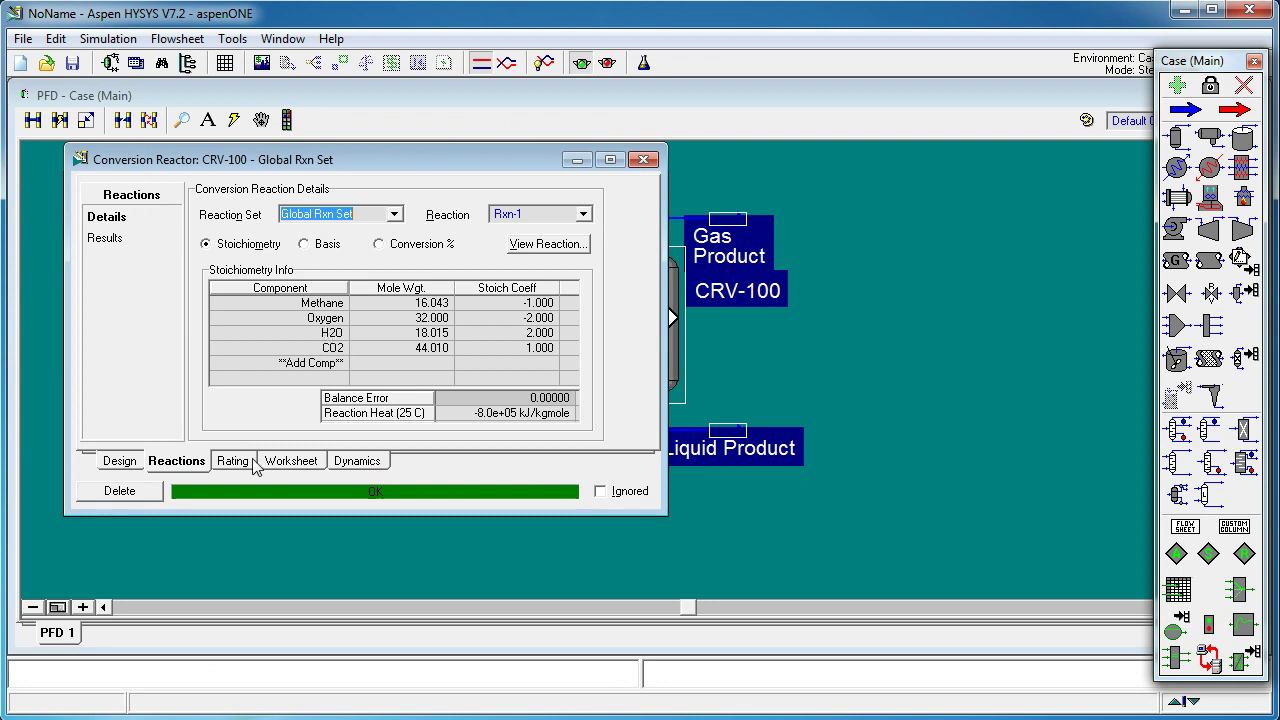
Rename the conversion reactor to Methane Burner and close its property window.
left_click(124, 463)
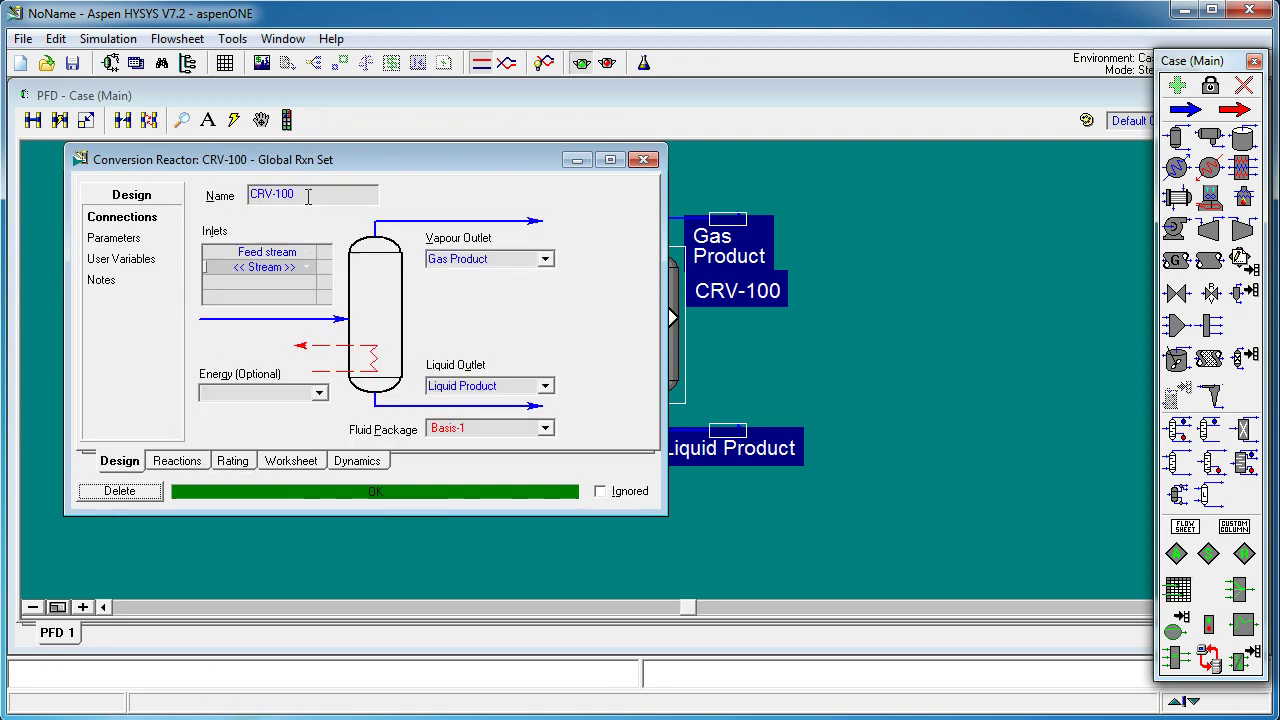
left_click_drag(300, 195, 244, 196)
type("Methane Burner")
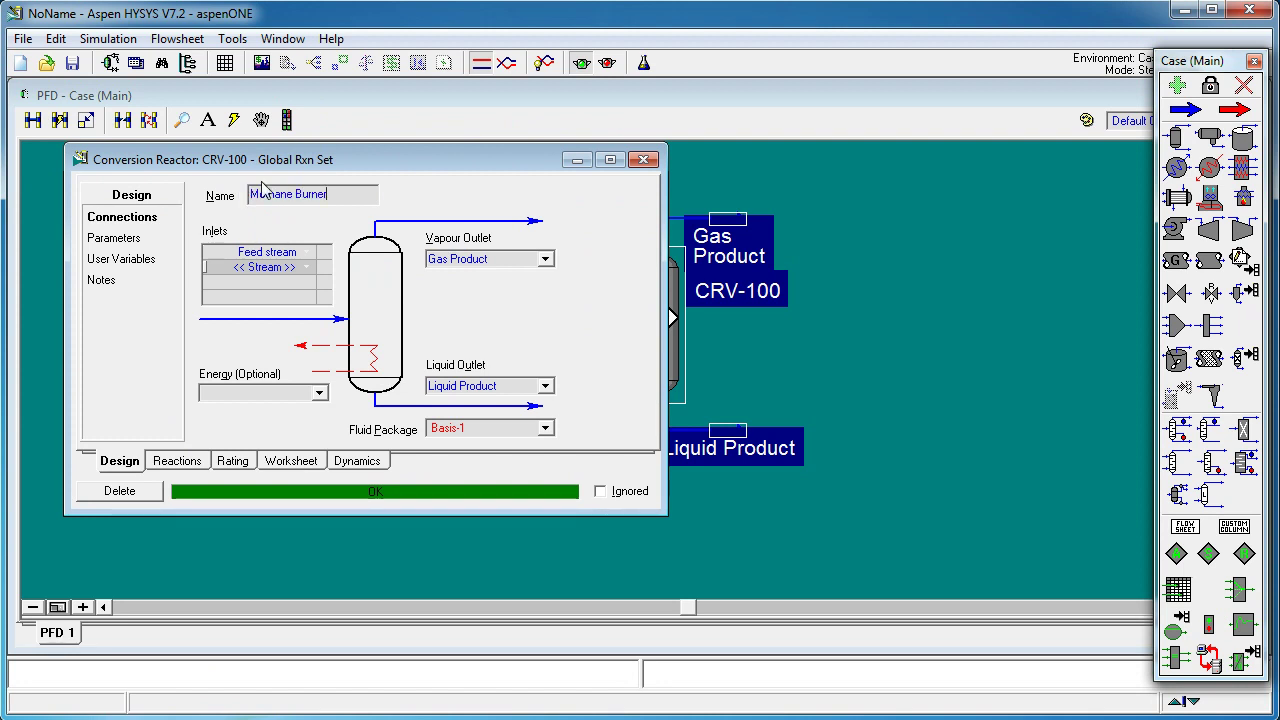
left_click(643, 159)
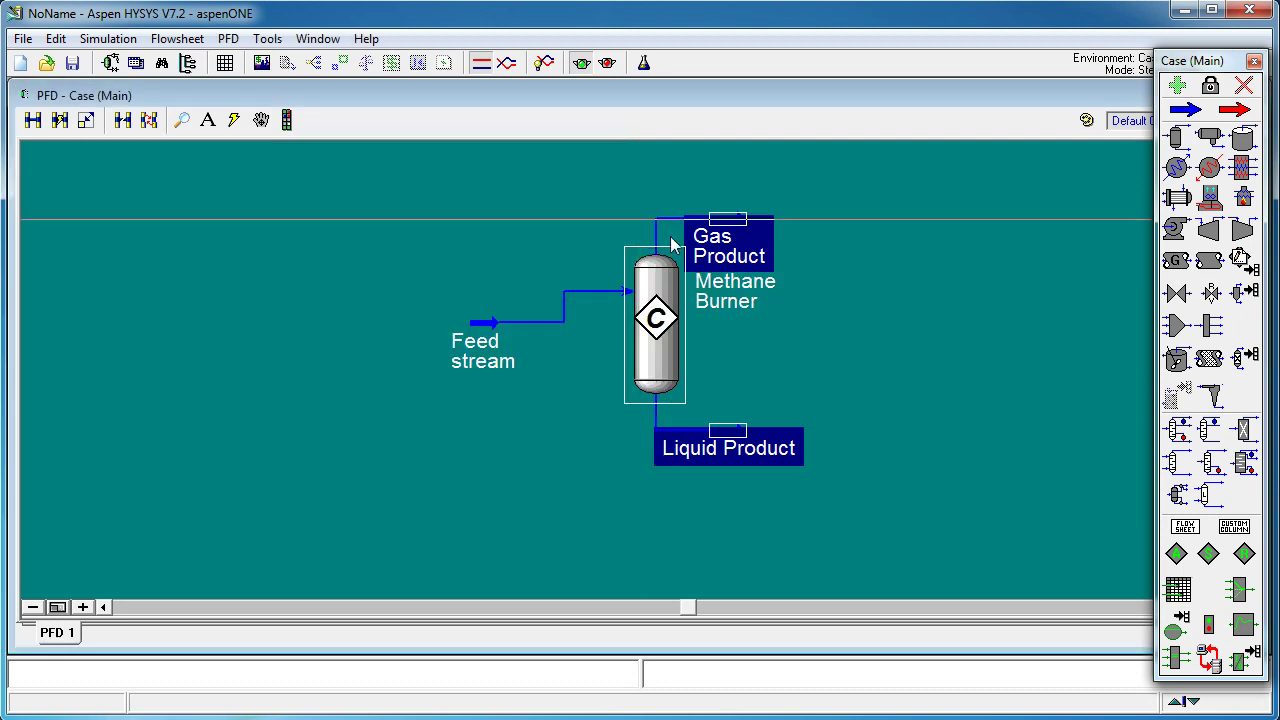
Tidy the flowsheet layout around the Methane Burner, repositioning its label and product streams and aligning Feed stream with the reactor inlet.
left_click(750, 290)
left_click_drag(750, 290, 757, 326)
left_click(735, 222)
left_click_drag(735, 222, 771, 206)
left_click(730, 438)
left_click_drag(750, 438, 752, 437)
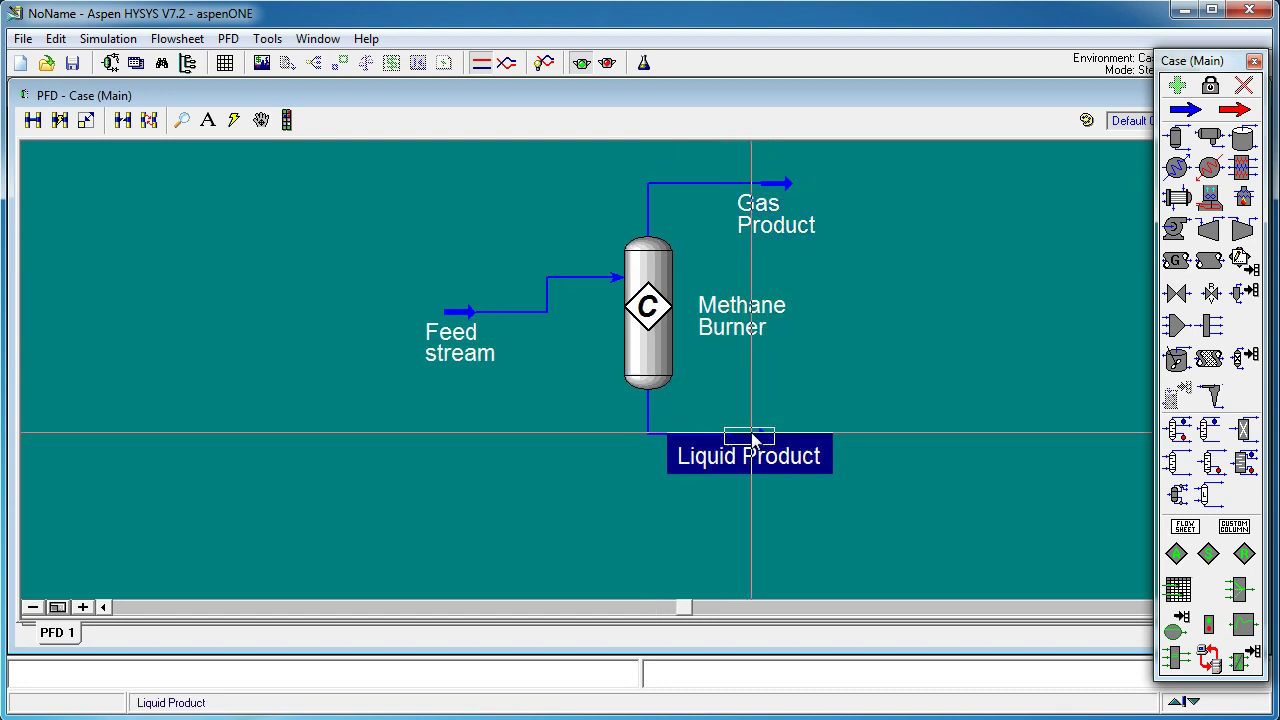
left_click_drag(463, 314, 460, 283)
Check the temperature, pressure and molar flow of the Gas Product, Liquid Product and Feed stream on the flowsheet.
mouse_move(778, 190)
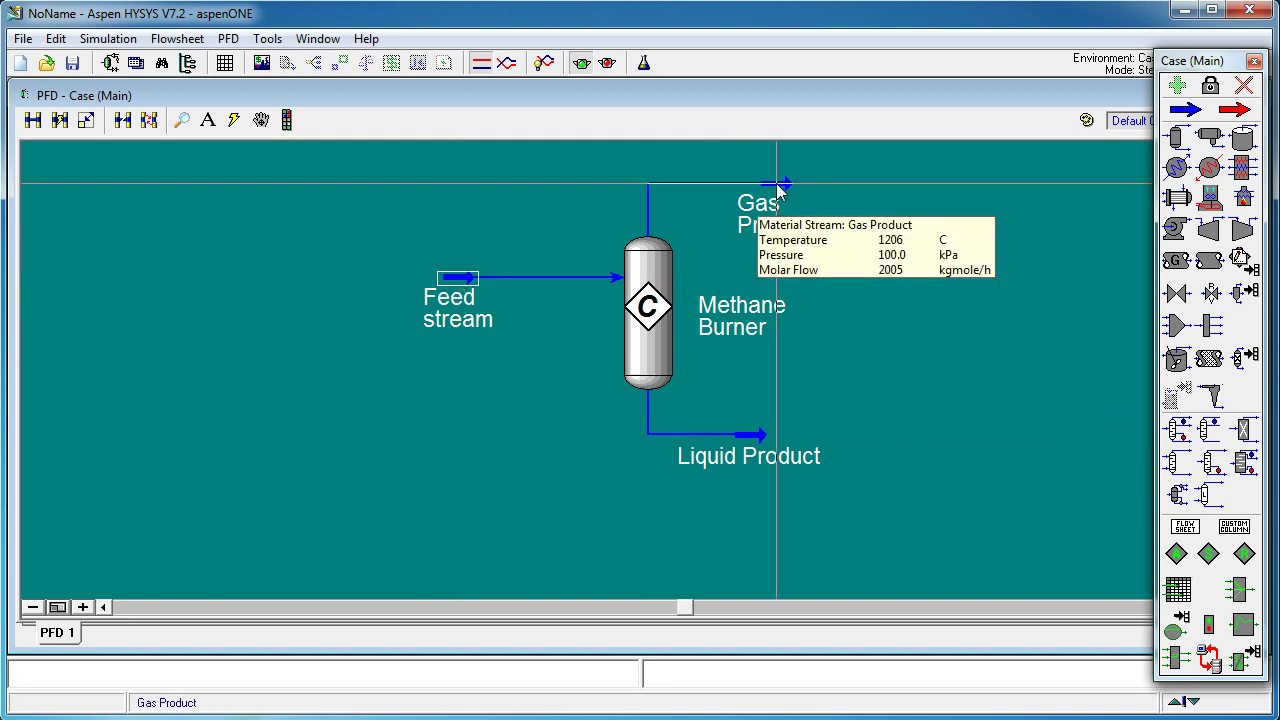
mouse_move(752, 438)
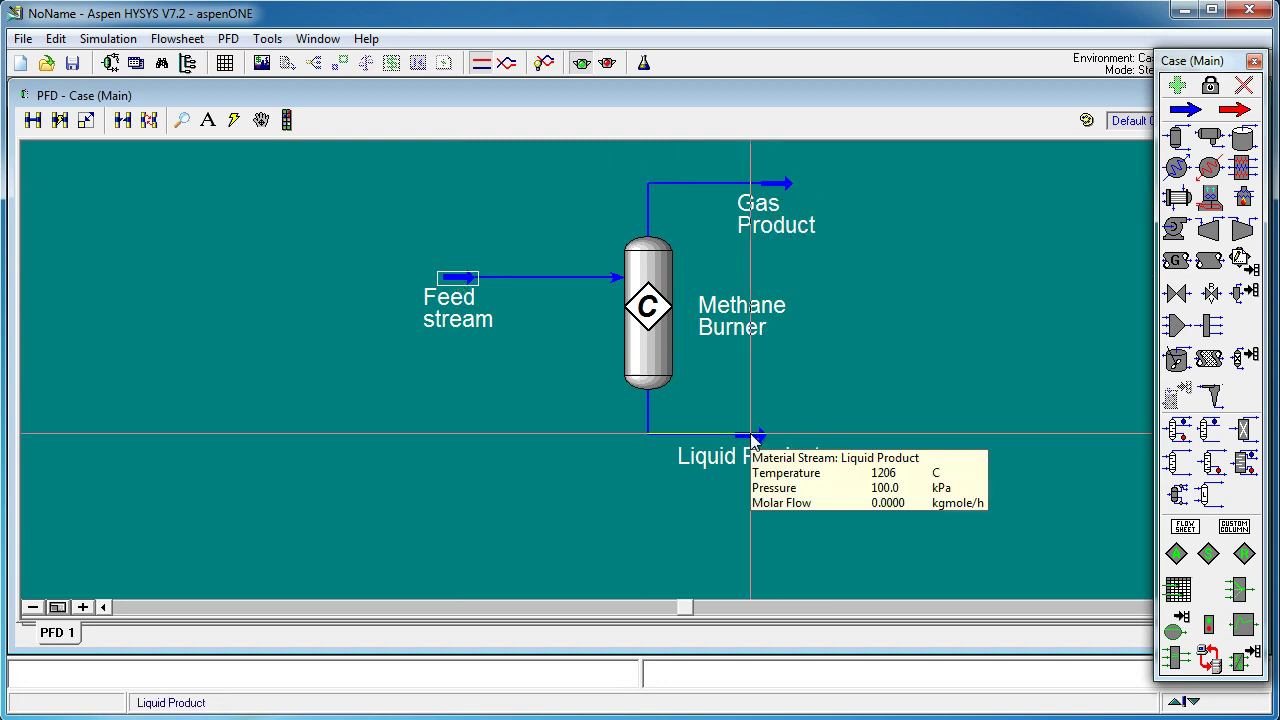
mouse_move(467, 283)
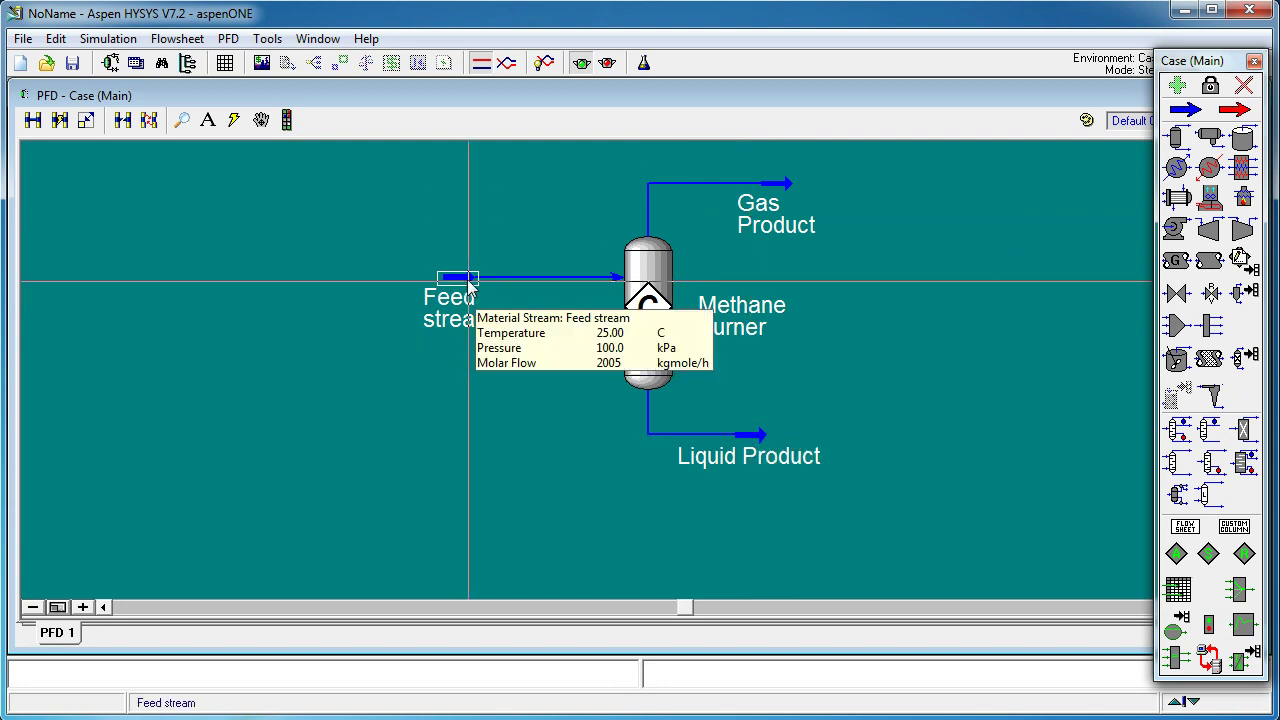